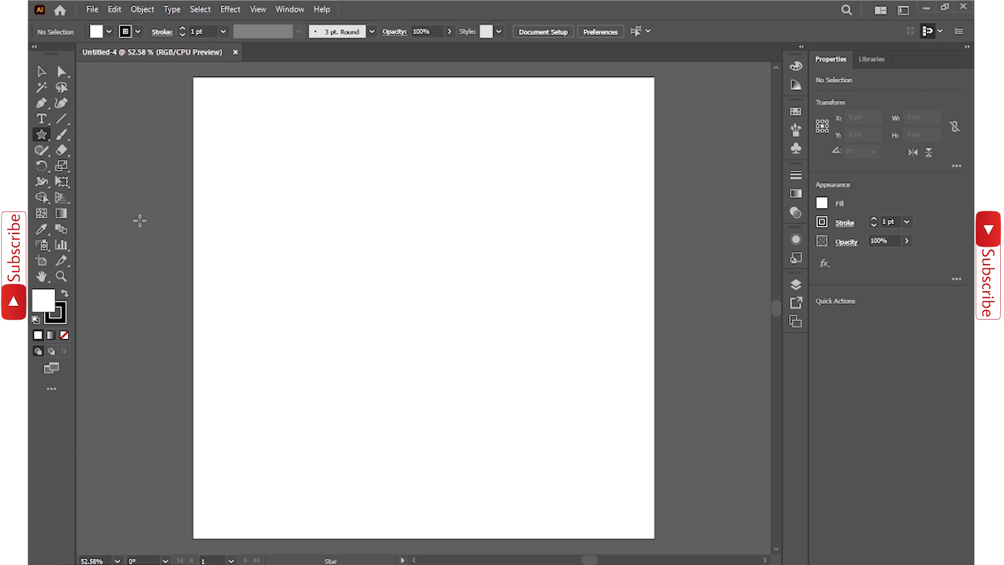
Step: Create a 30-point star on the artboard with radius 1 of 182.1023 px and radius 2 of 91.0512 px
left_click(386, 271)
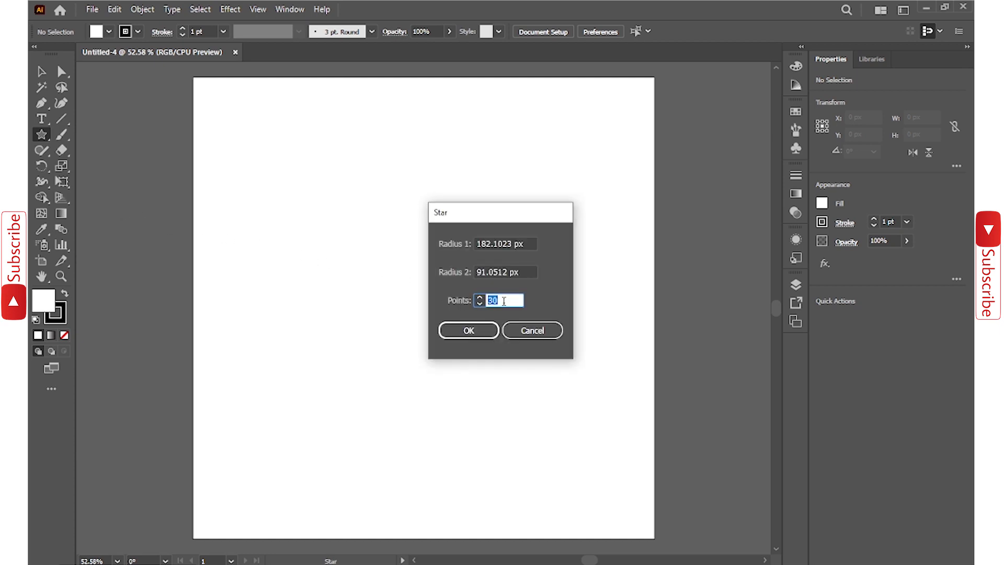
left_click(478, 328)
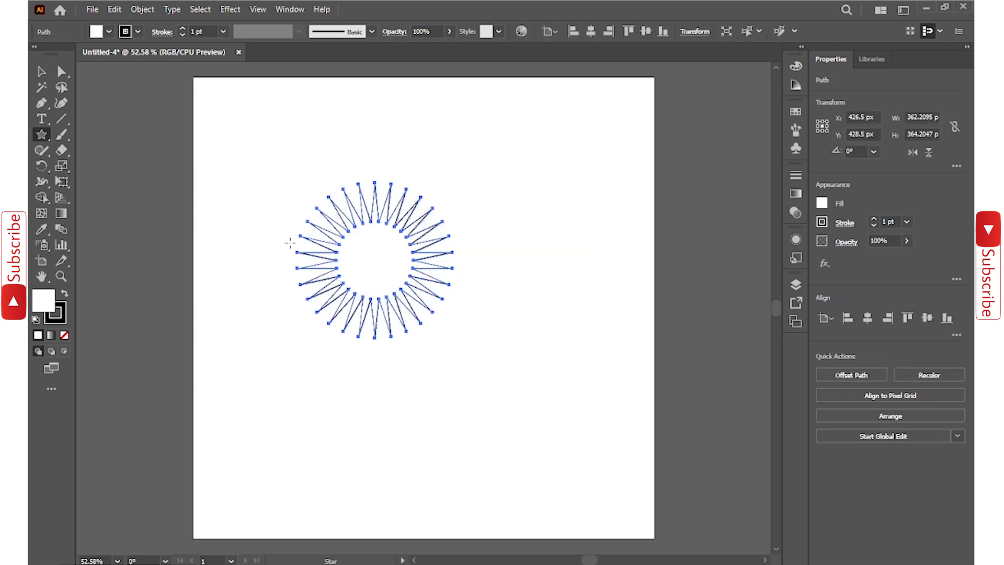
Step: Enlarge the star to about 903 × 908 px and centre it horizontally and vertically on the artboard
left_click(41, 71)
left_click_drag(457, 341, 536, 416)
left_click(589, 35)
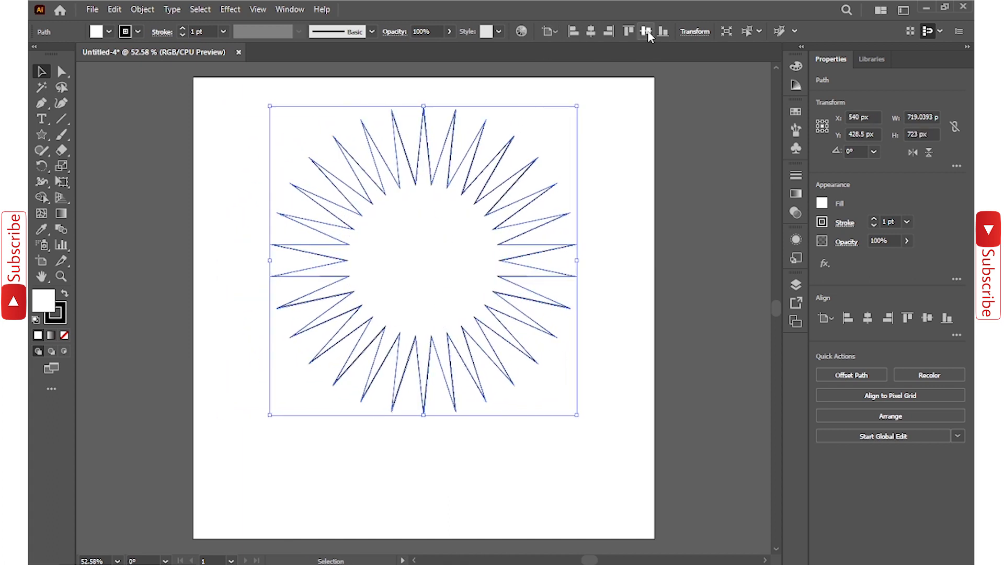
left_click(646, 31)
left_click_drag(577, 153, 617, 112)
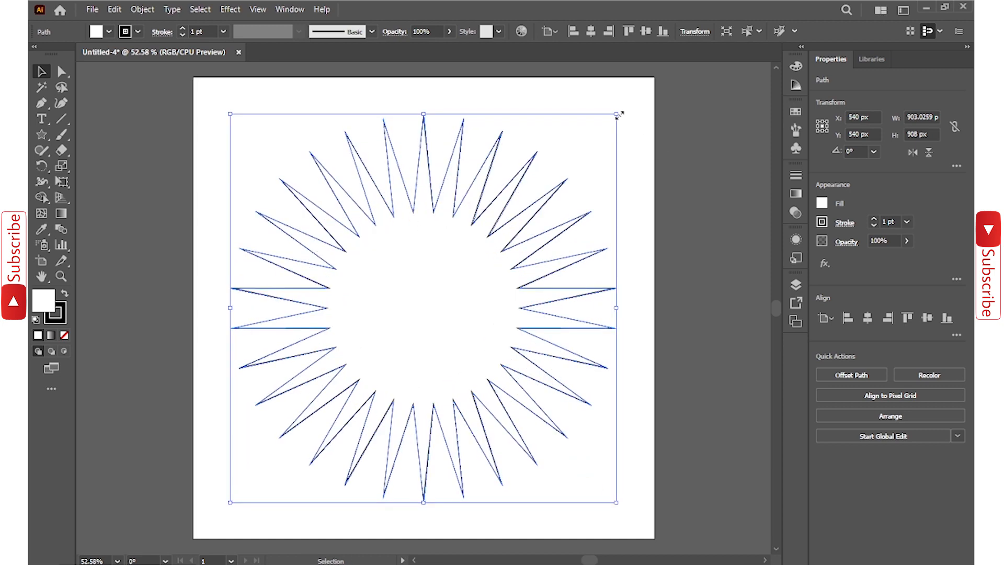
left_click(632, 198)
Step: Fill the star with a radial gradient and reverse it so black is at the centre and white at the tips
left_click(516, 320)
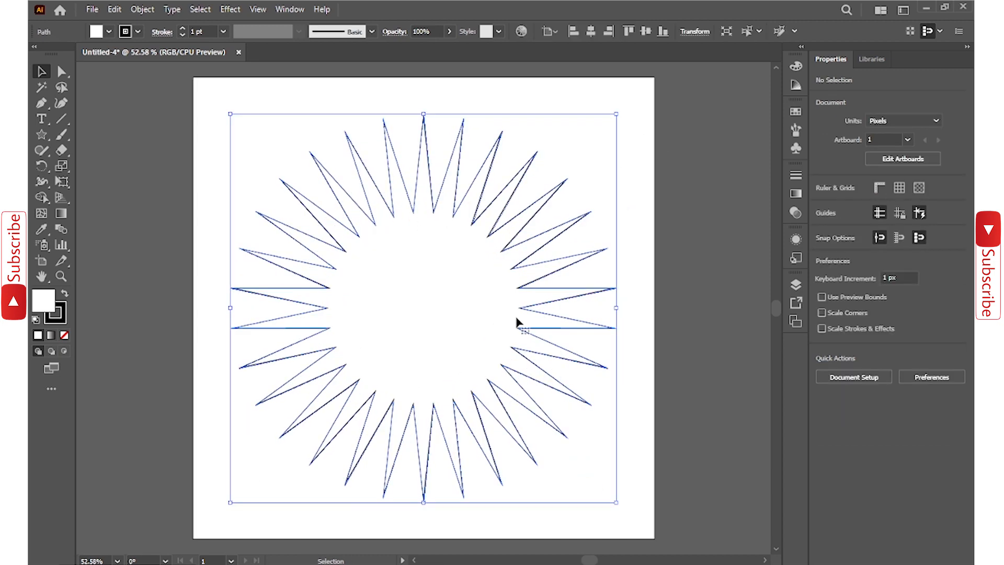
left_click(796, 193)
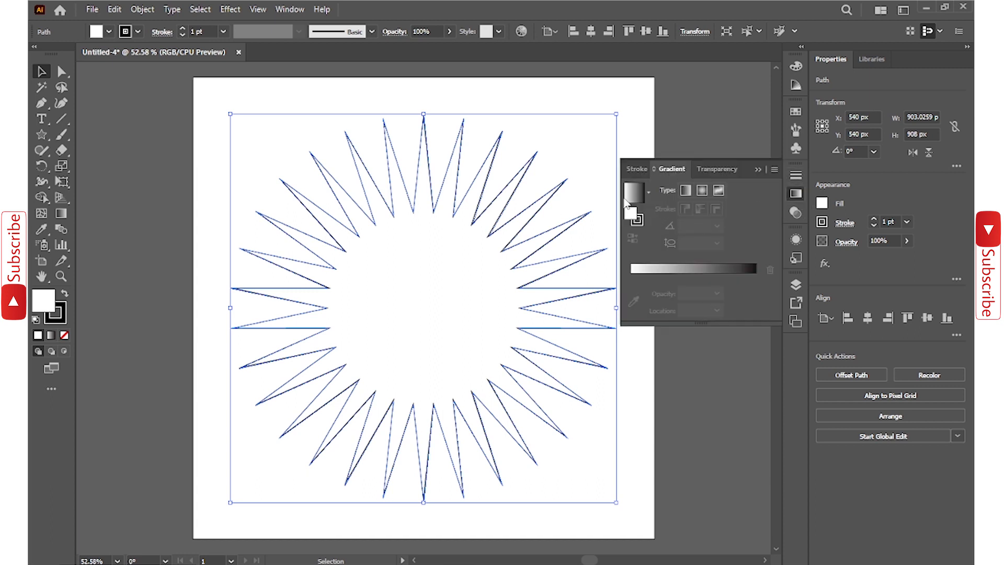
left_click(630, 197)
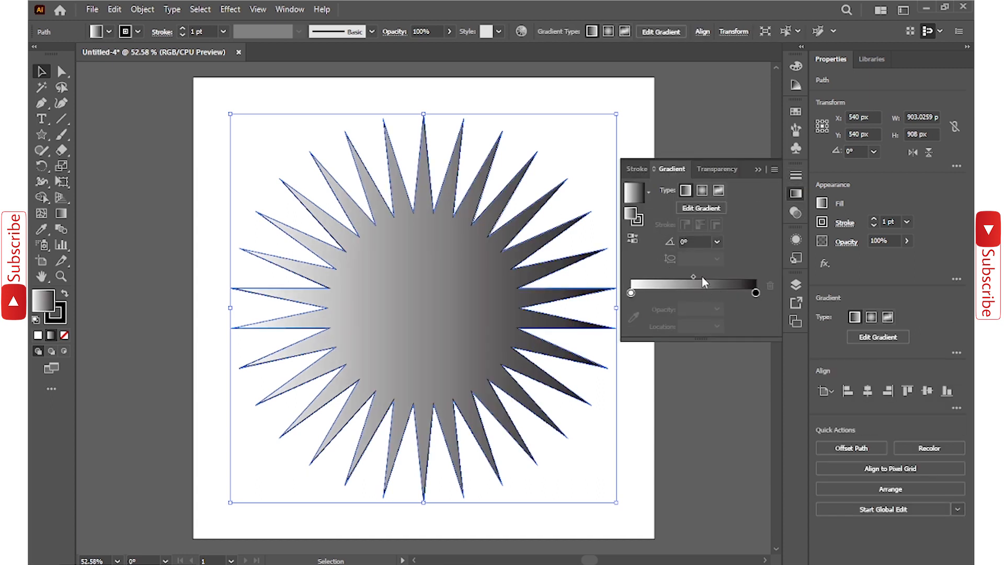
left_click(701, 190)
left_click(632, 240)
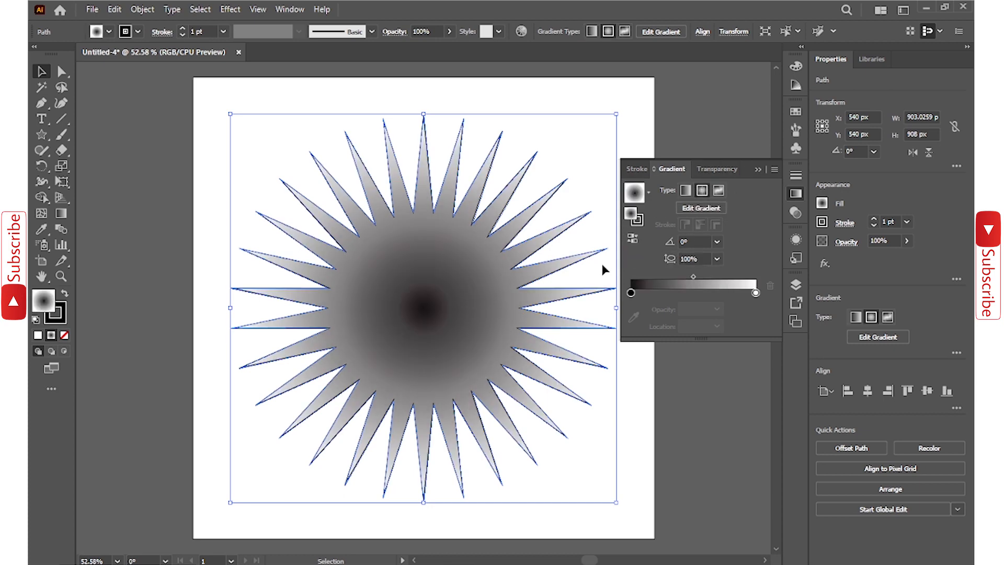
Step: Add a middle stop to the star's gradient at about 71% and colour it light green
left_click_drag(633, 294, 715, 293)
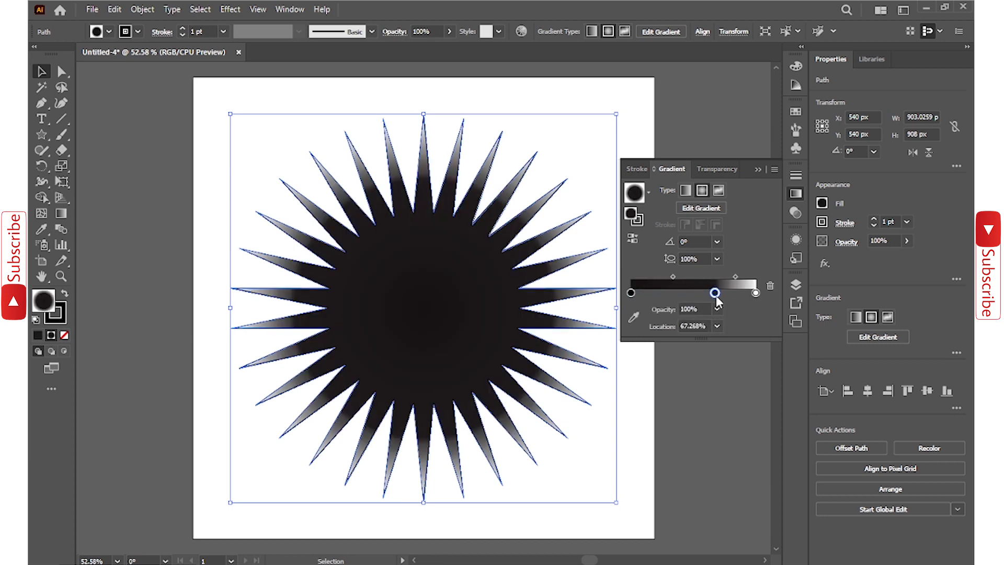
left_click_drag(715, 293, 720, 293)
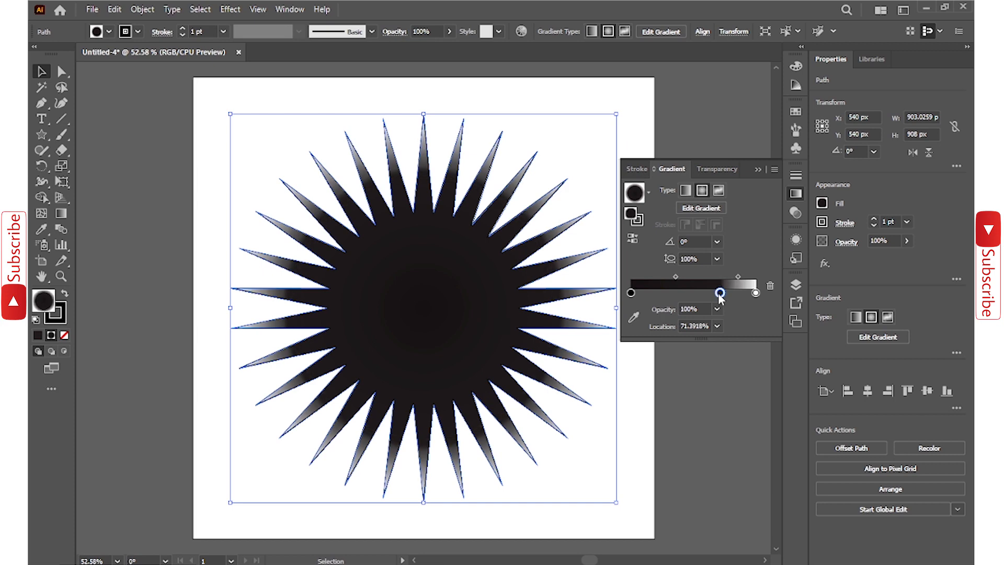
double_click(720, 294)
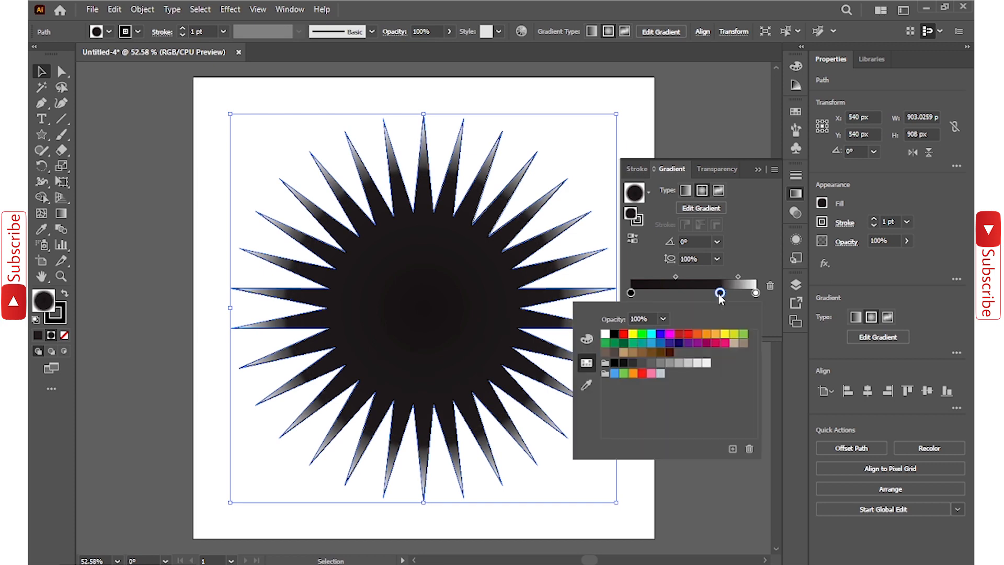
left_click(644, 335)
left_click(743, 335)
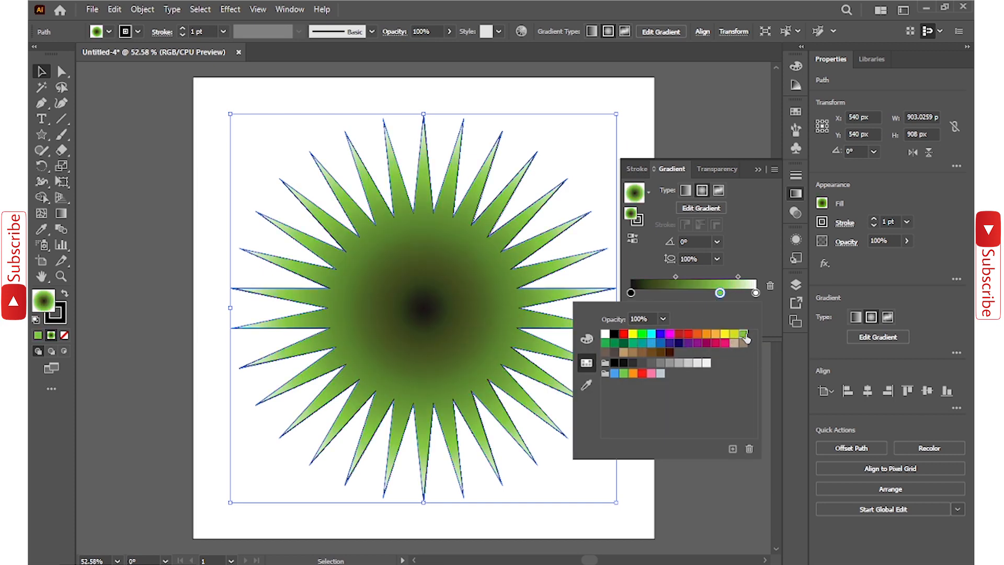
left_click(720, 293)
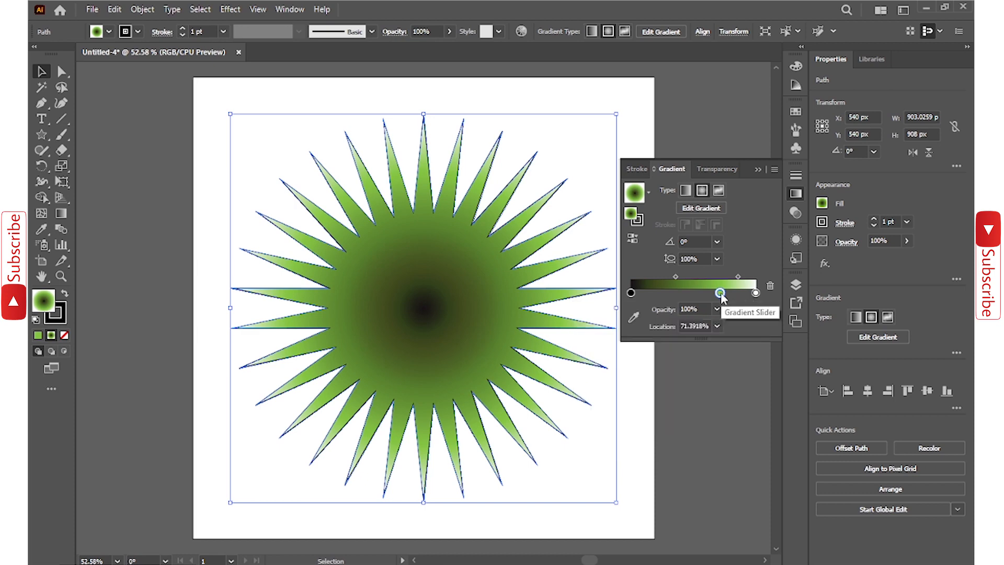
Step: Colour the gradient's first stop white and move the midpoint between white and green to about 20%
double_click(631, 293)
left_click(624, 335)
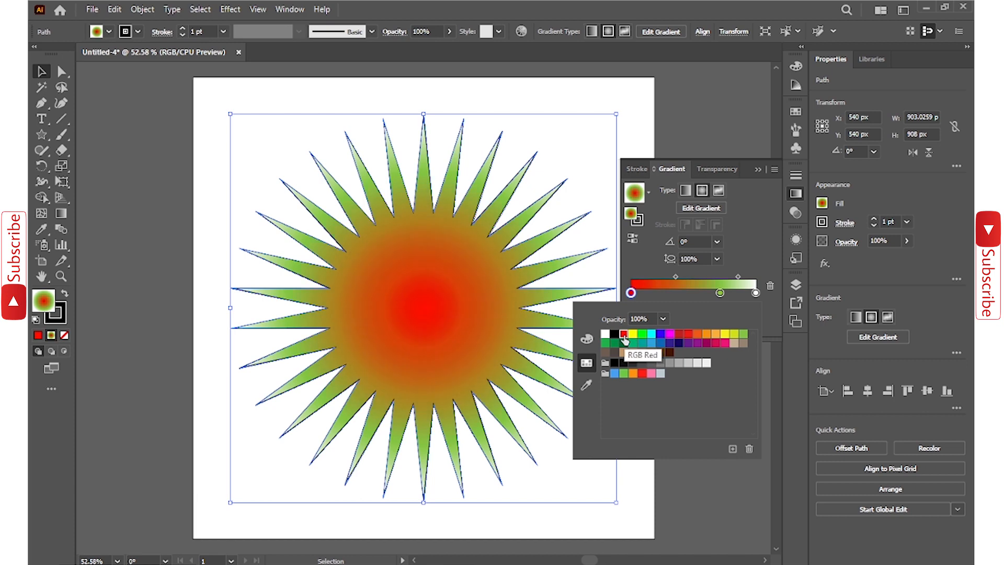
left_click(633, 343)
left_click(651, 343)
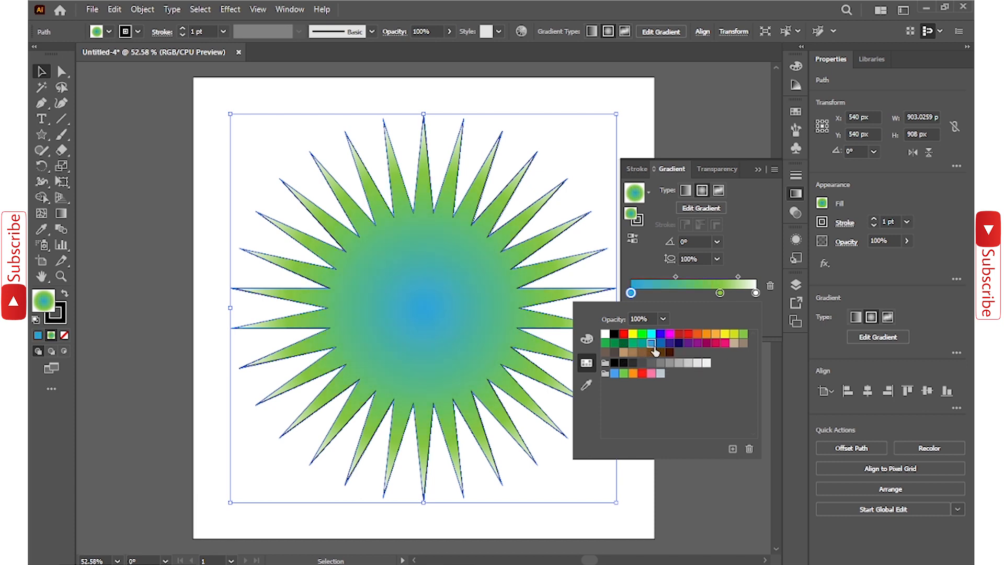
left_click(605, 334)
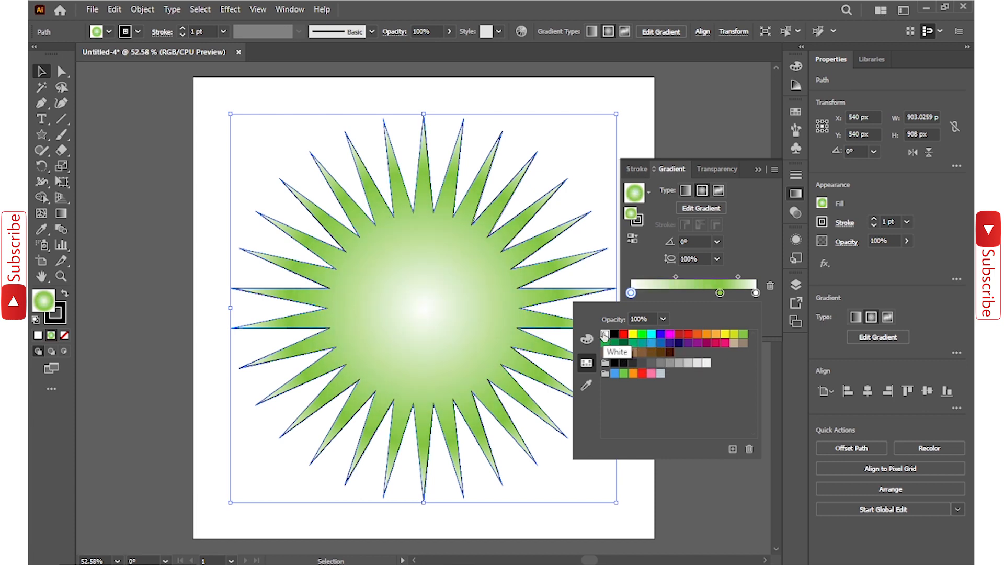
left_click(679, 273)
left_click_drag(676, 276, 648, 281)
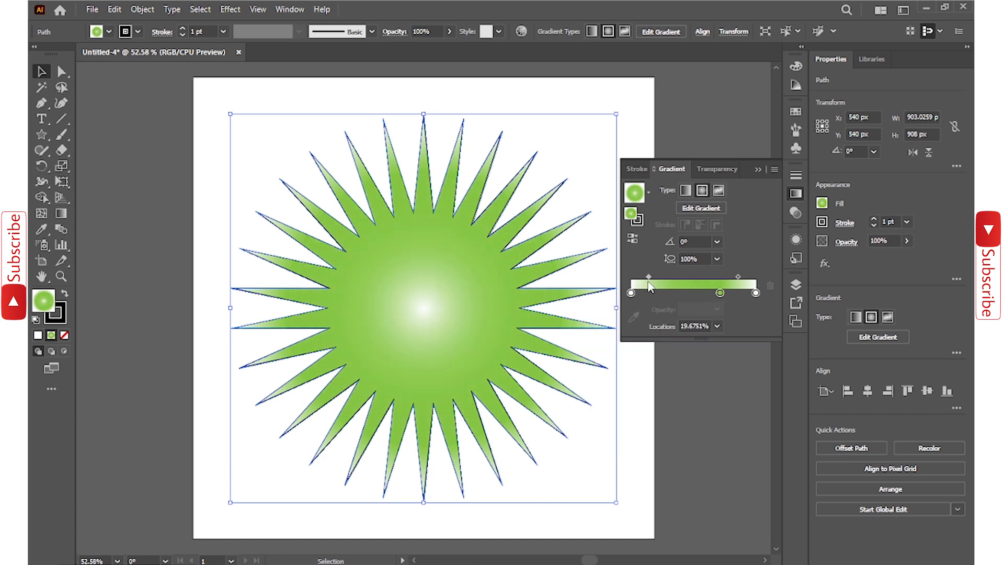
Step: Colour the gradient's end stop black and move the midpoint between green and black to about 84%
left_click(755, 295)
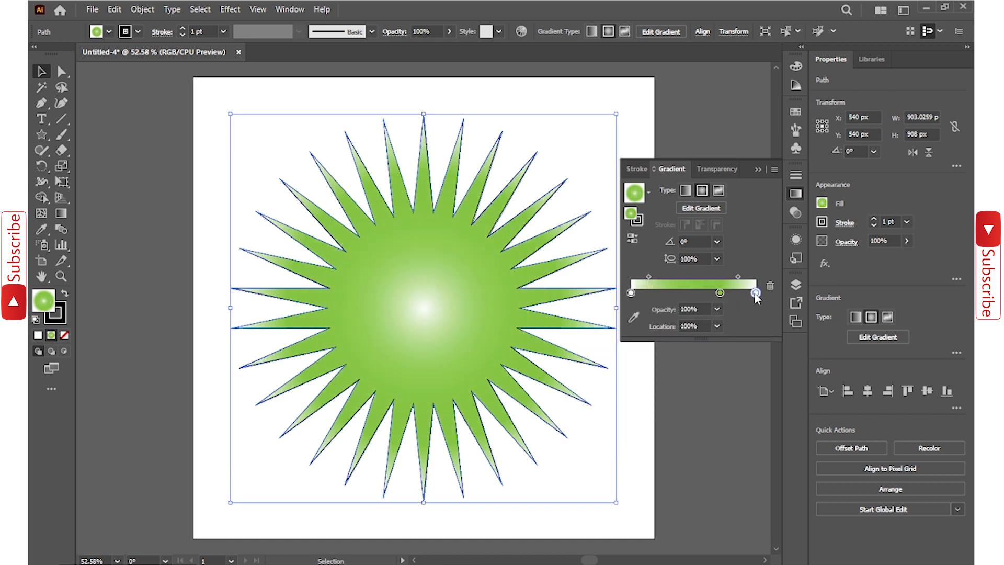
double_click(755, 294)
left_click(615, 336)
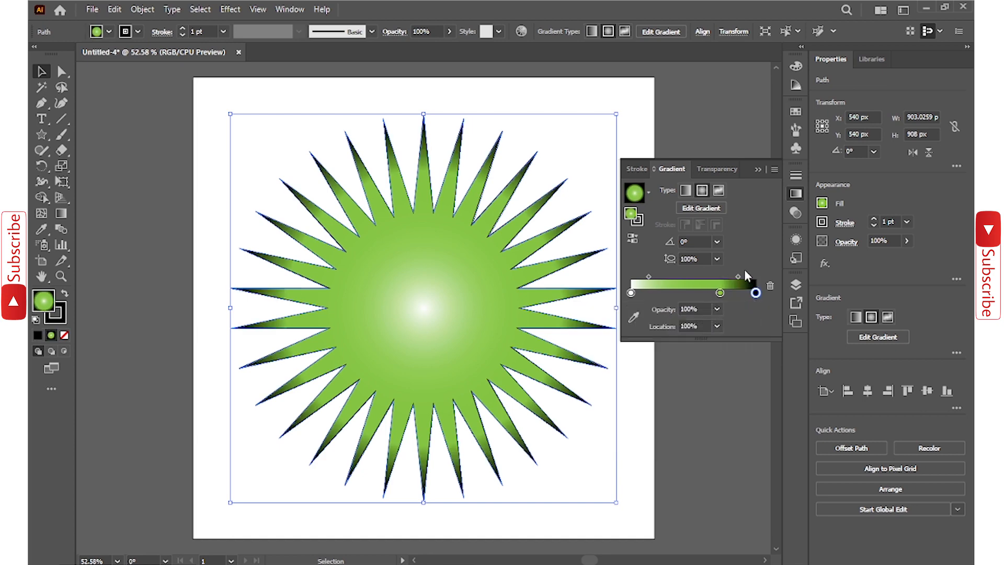
left_click_drag(738, 276, 752, 277)
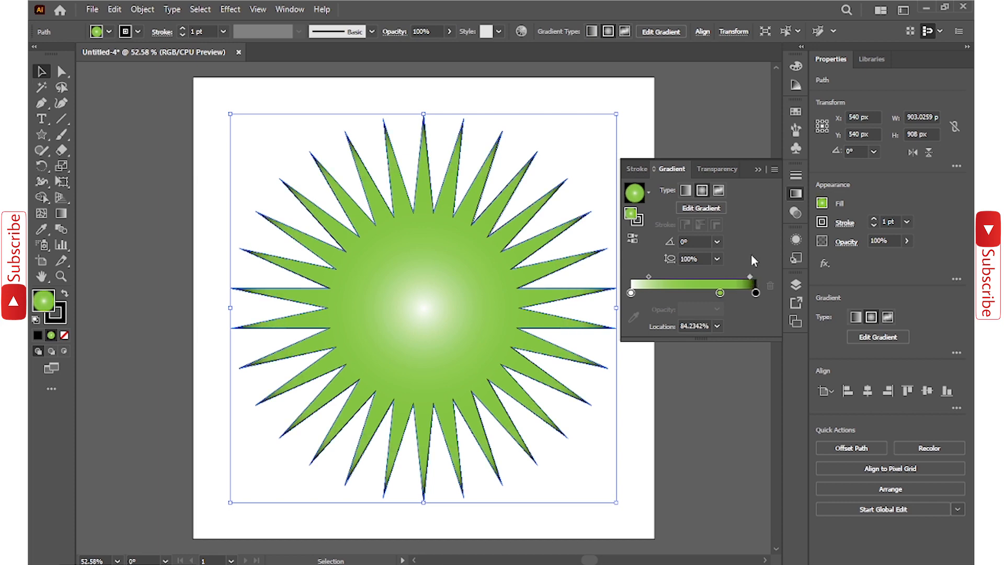
left_click(755, 169)
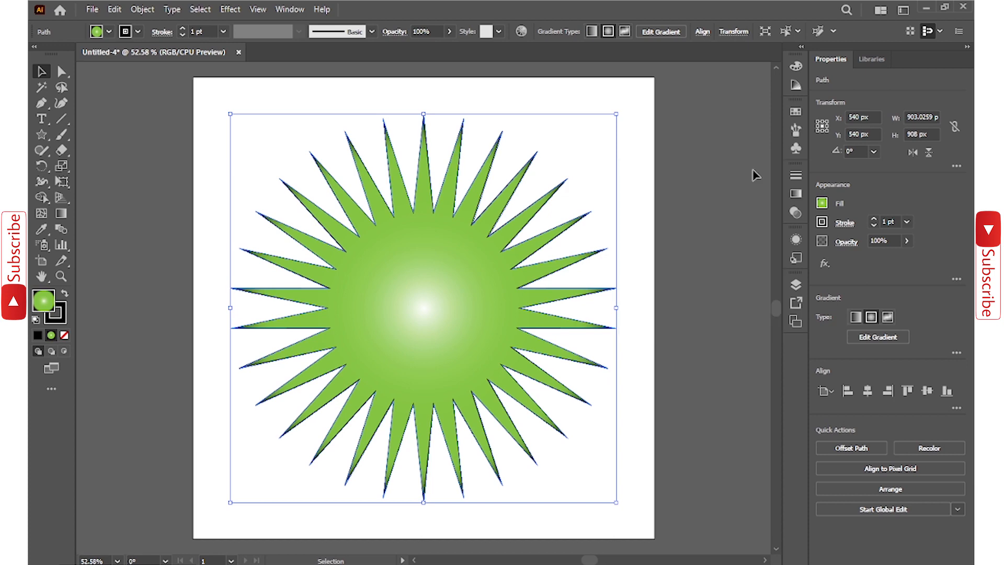
left_click(626, 193)
Step: Remove the stroke from the green star
left_click(472, 259)
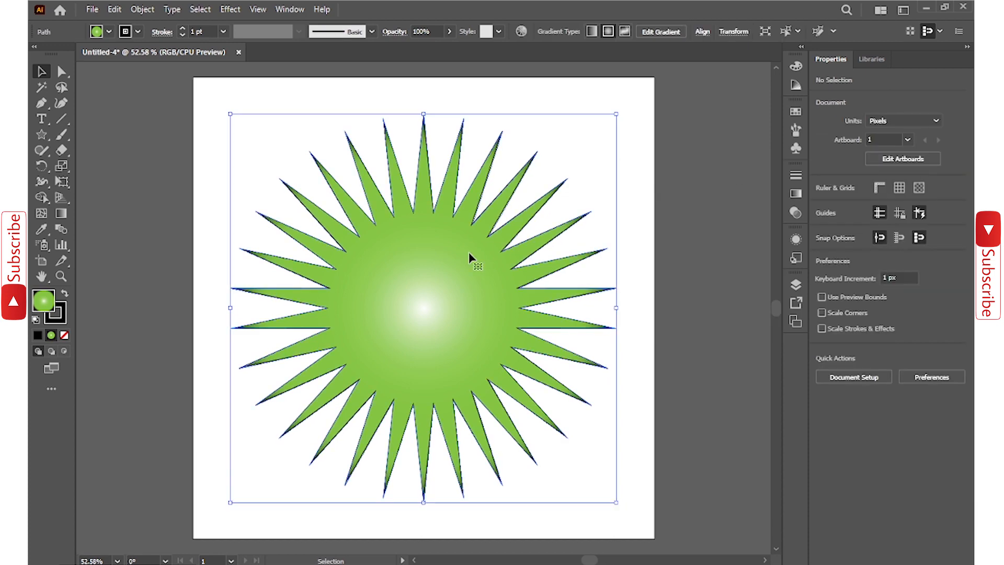
left_click(140, 32)
left_click(36, 53)
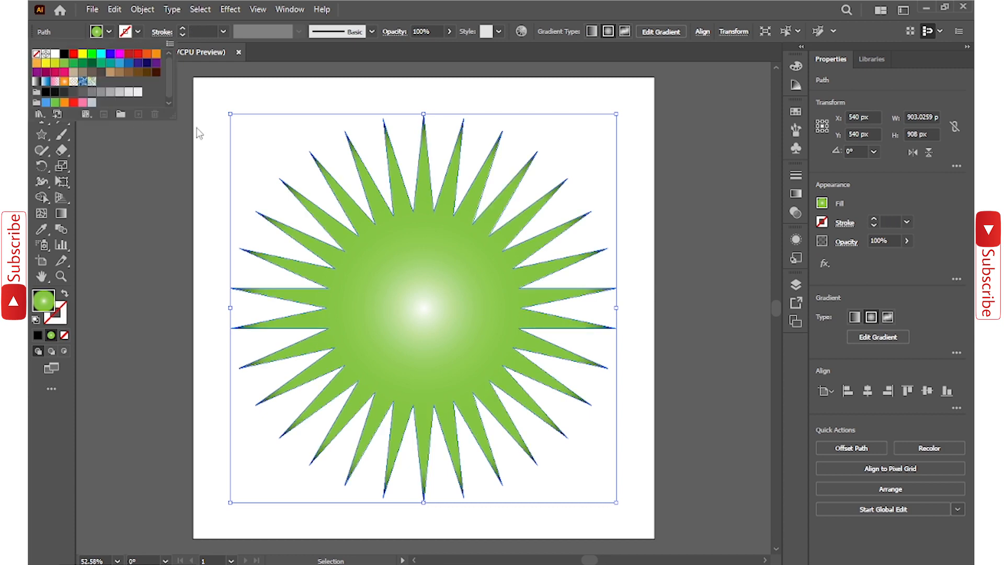
Step: Paste a copy of the star in front and shrink it around its centre to about 117 × 118 px
left_click(114, 9)
left_click(133, 72)
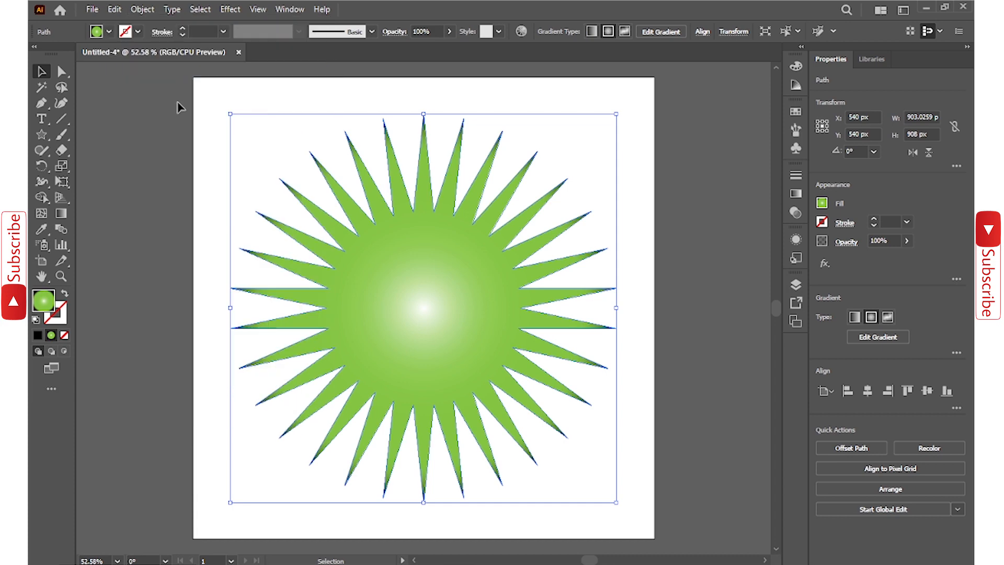
left_click(115, 9)
left_click(173, 104)
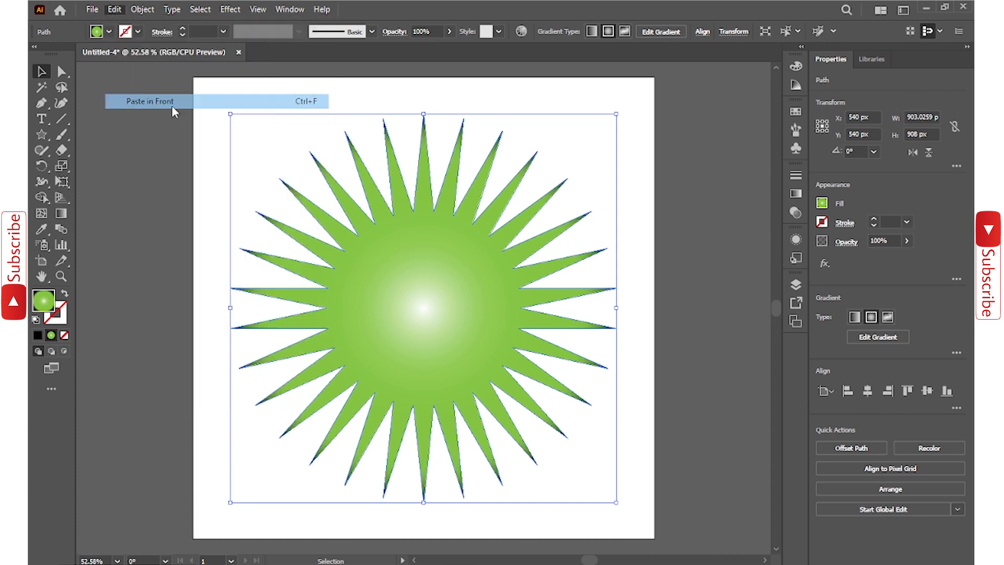
left_click_drag(615, 114, 454, 281)
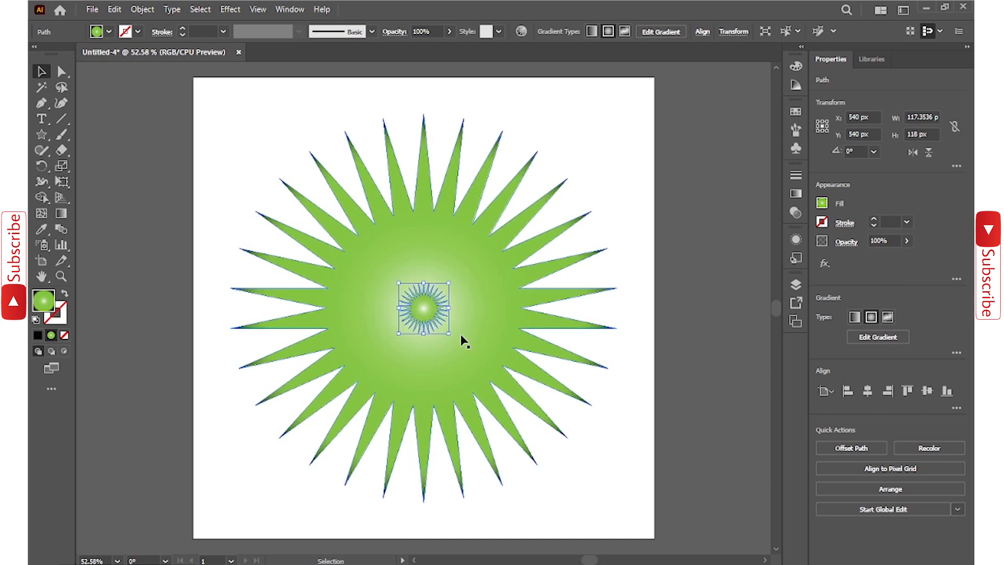
Step: Select both the large and small stars and make a blend between them
left_click(224, 116)
left_click_drag(202, 107, 576, 417)
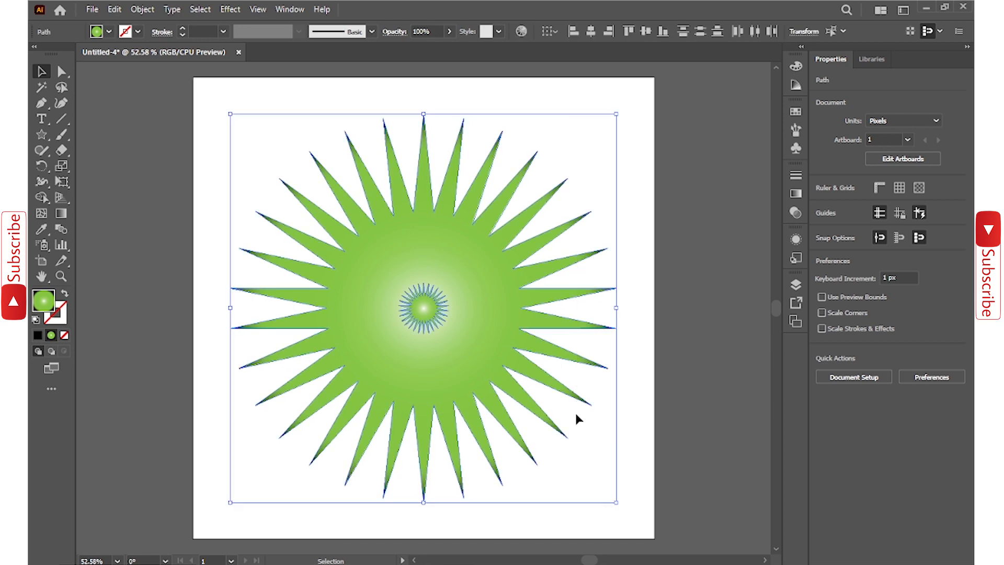
left_click(138, 10)
mouse_move(235, 402)
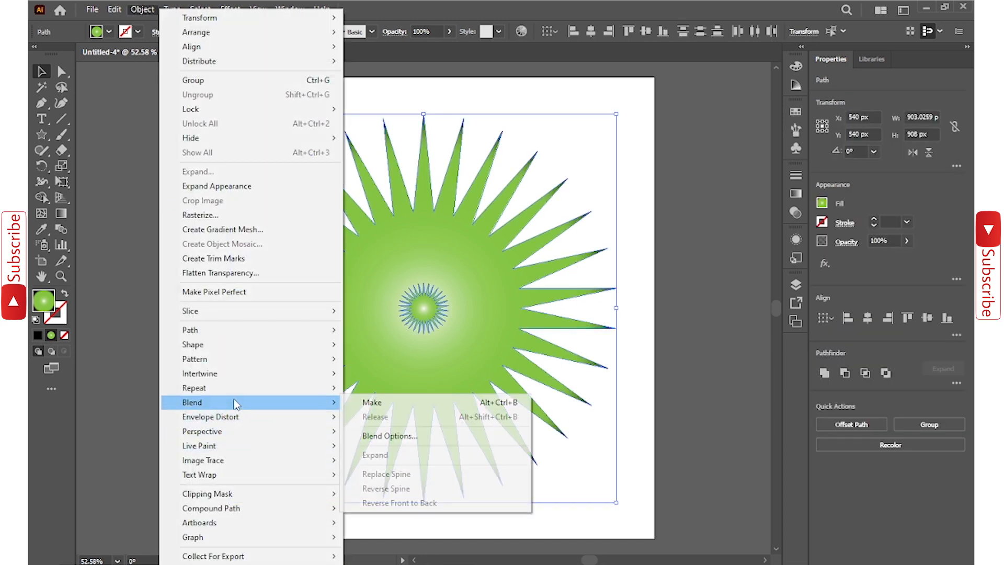
left_click(385, 402)
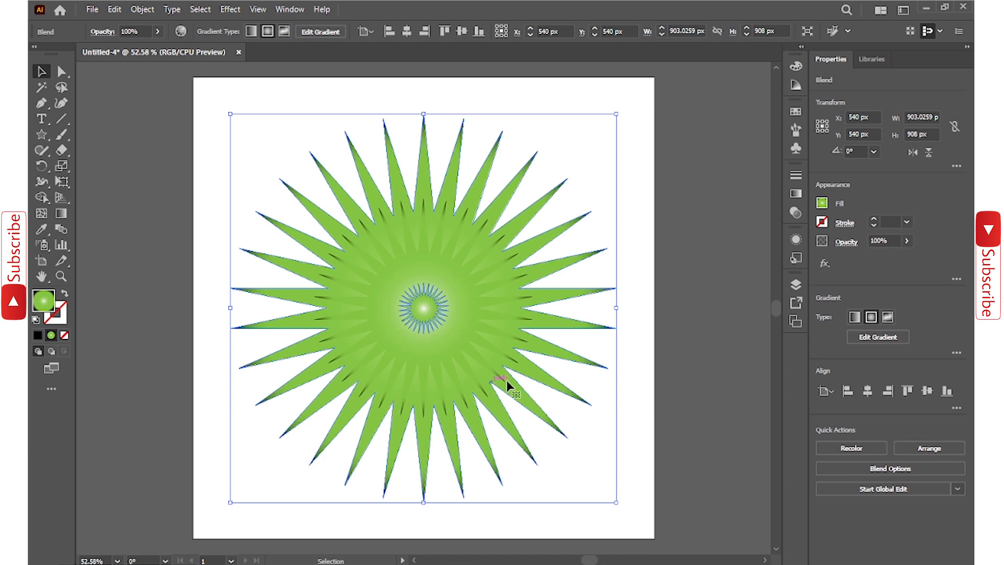
Step: Set the blend's spacing to Specified Steps with 50 steps
left_click(147, 11)
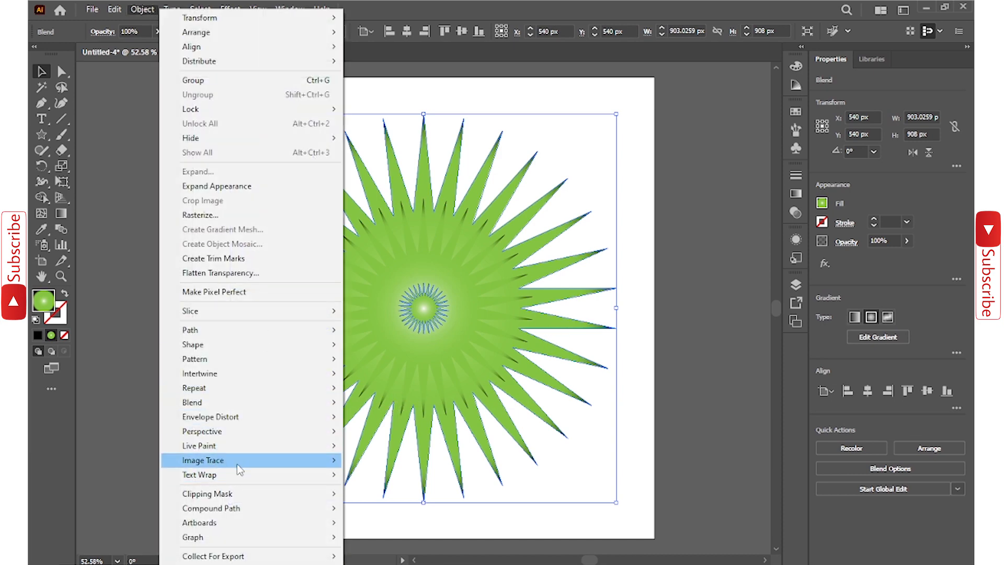
mouse_move(203, 405)
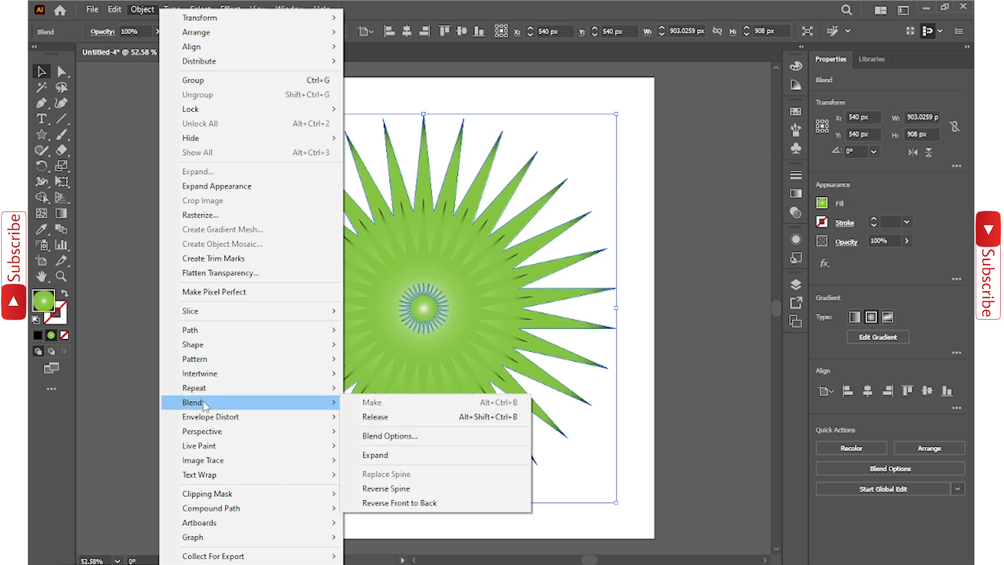
left_click(403, 437)
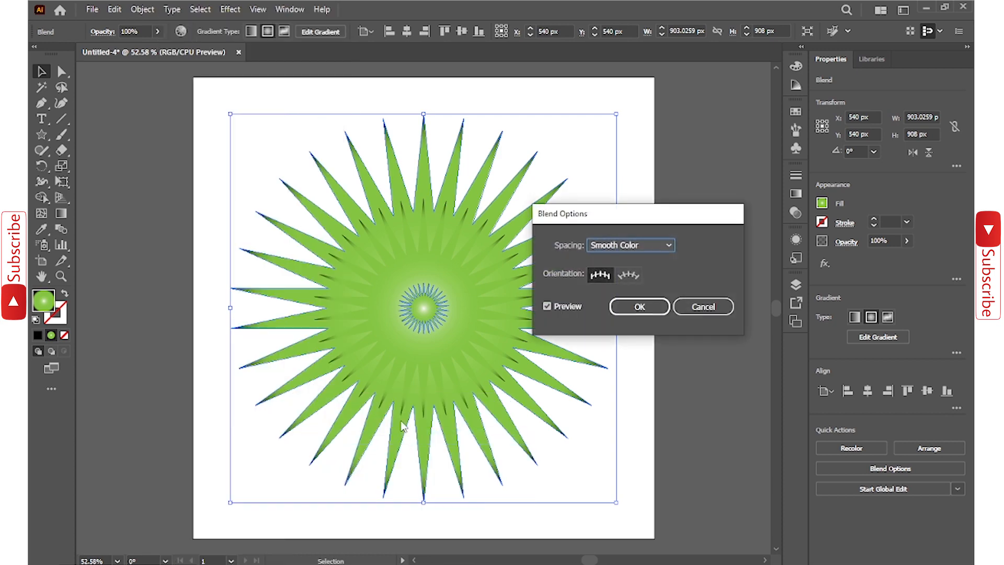
left_click(669, 246)
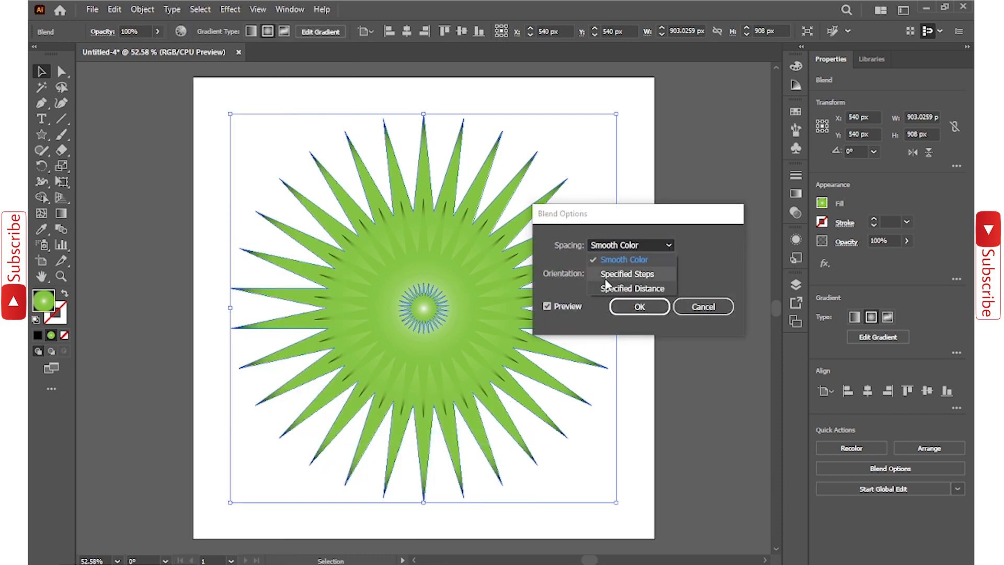
left_click(627, 274)
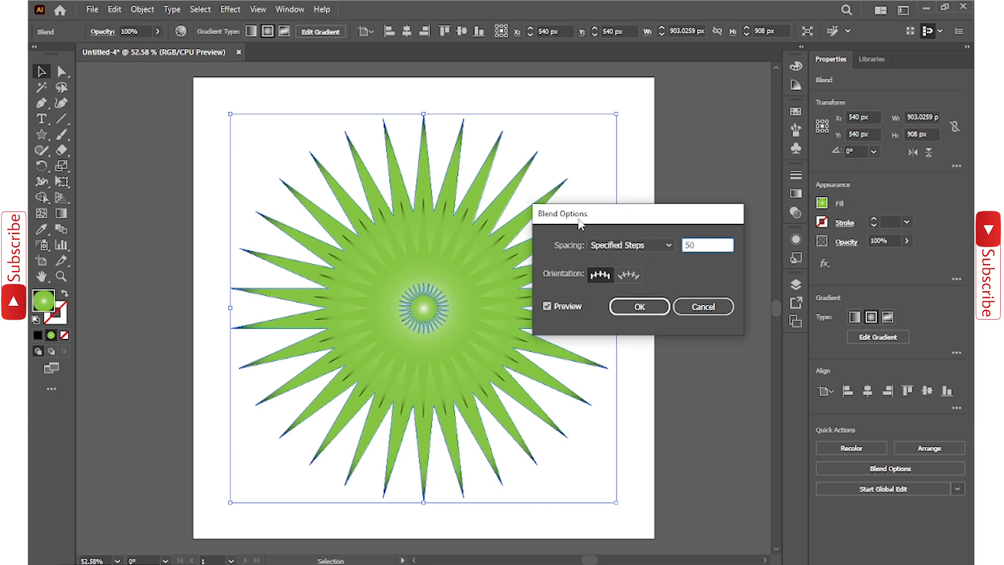
left_click(643, 309)
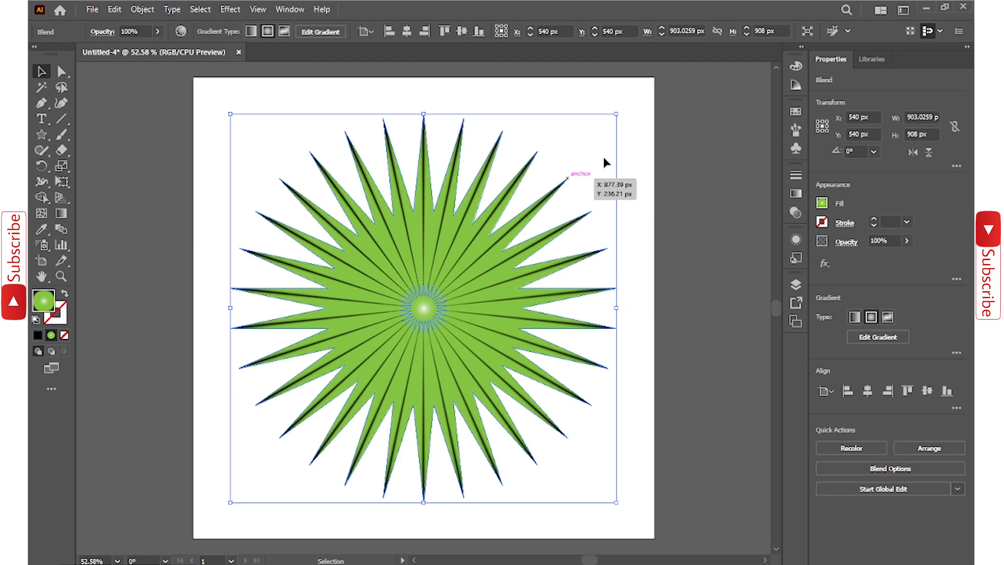
Step: Apply a Tweak effect to the blended star with 5% horizontal and 5% vertical relative distortion
left_click(625, 156)
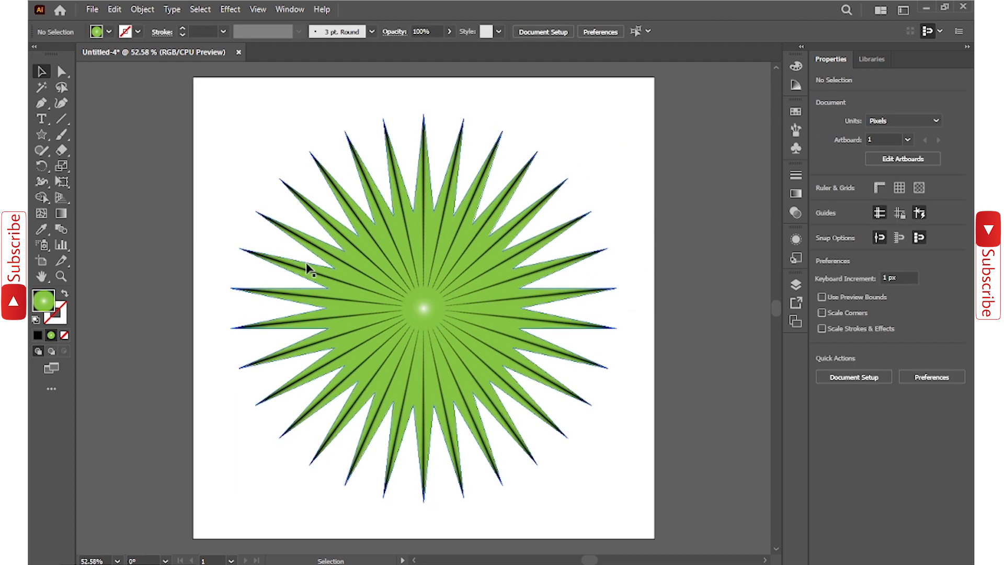
left_click_drag(194, 77, 698, 510)
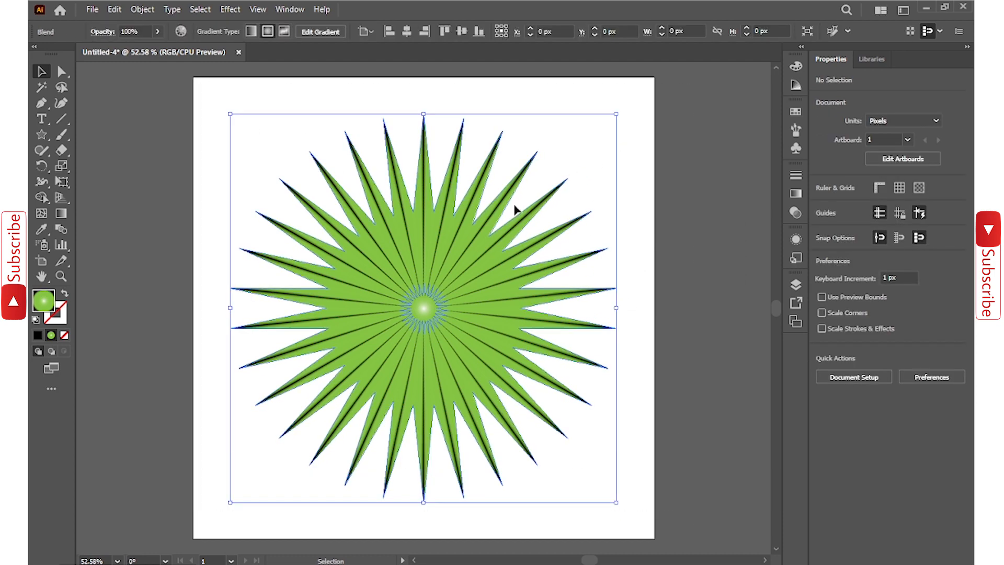
left_click(226, 12)
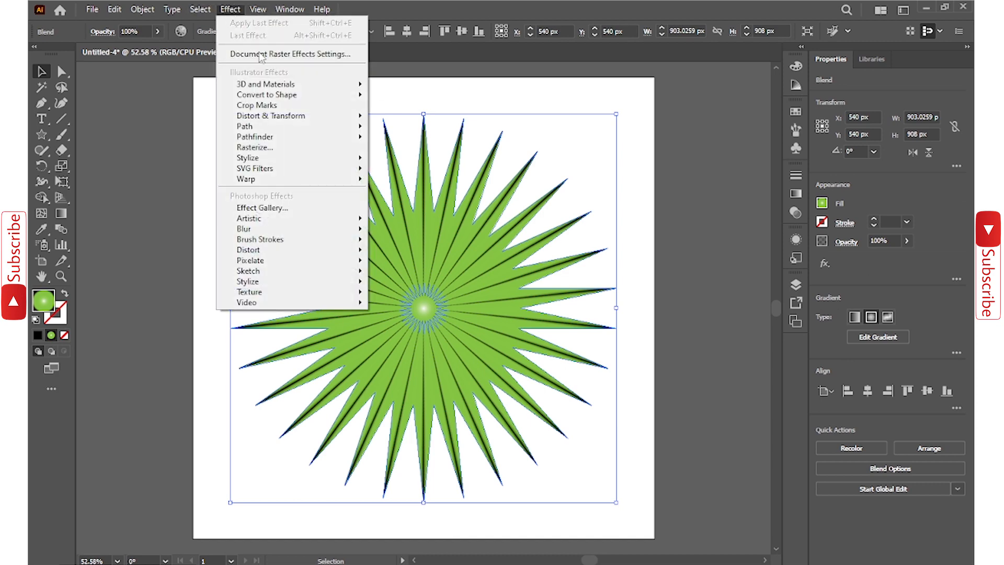
mouse_move(288, 121)
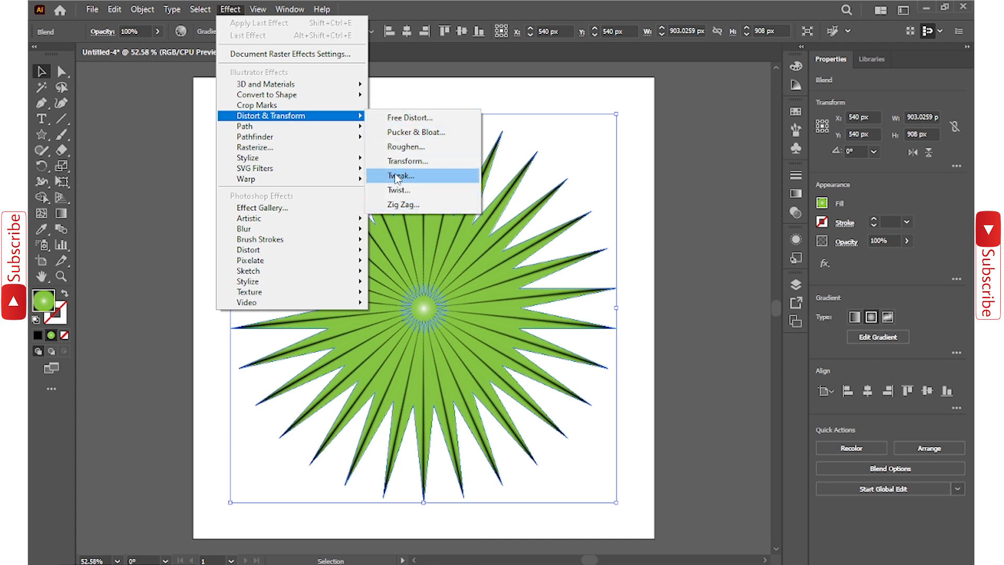
left_click(396, 177)
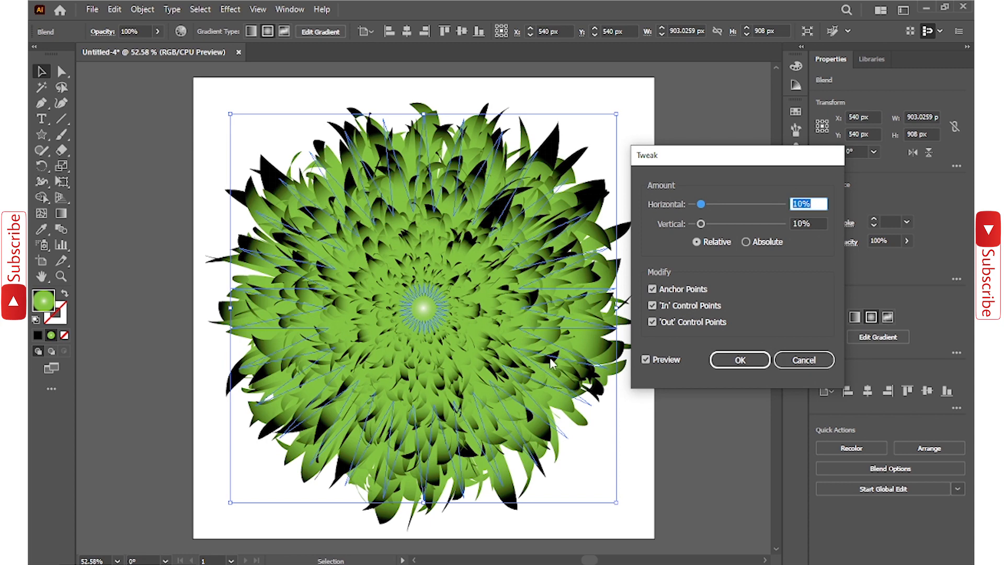
type("5")
left_click(818, 221)
type("5")
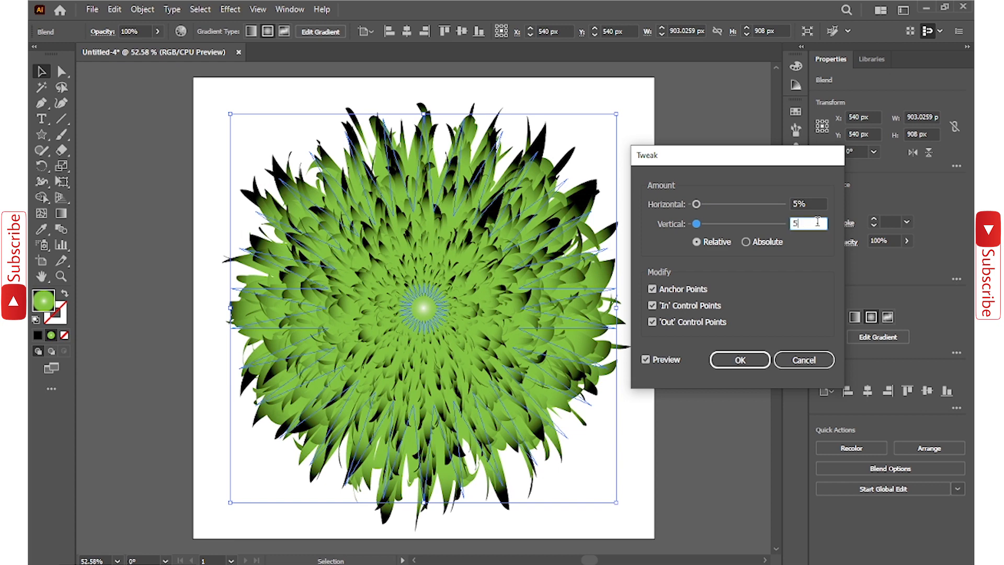
key("Return")
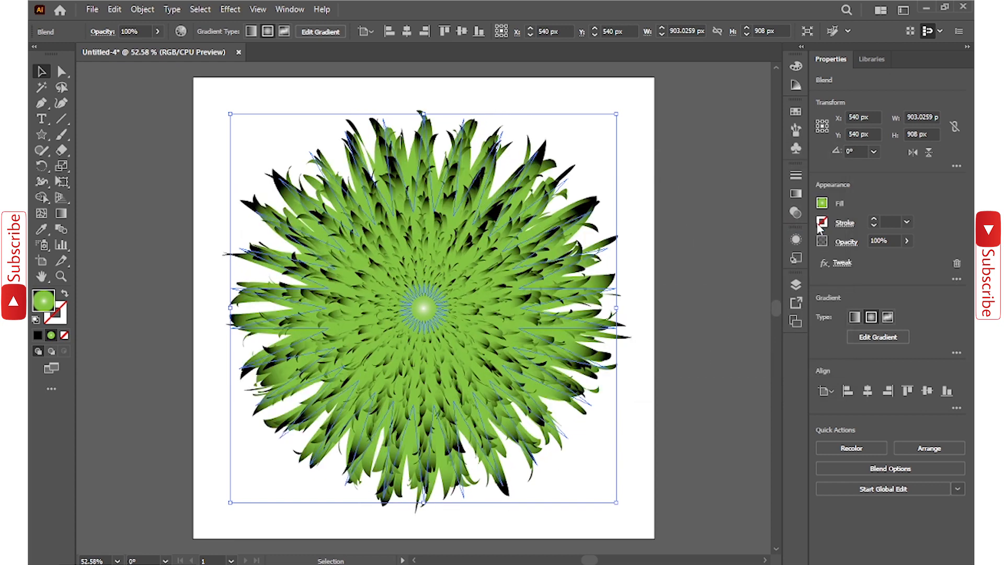
left_click(665, 278)
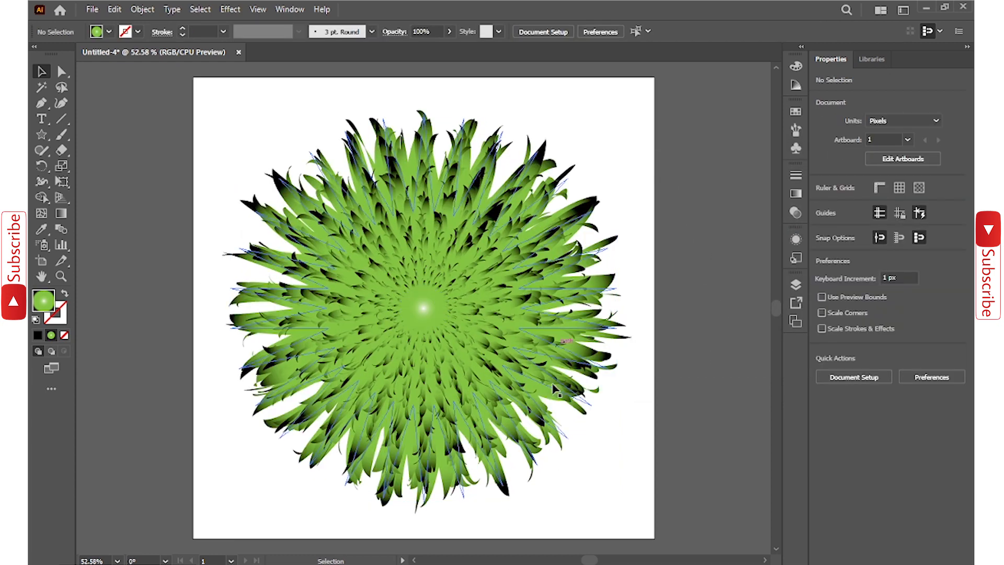
Step: Recolour the black end stop of the blend's radial gradient to yellow, R=252 G=238 B=33
left_click(421, 314)
left_click(796, 194)
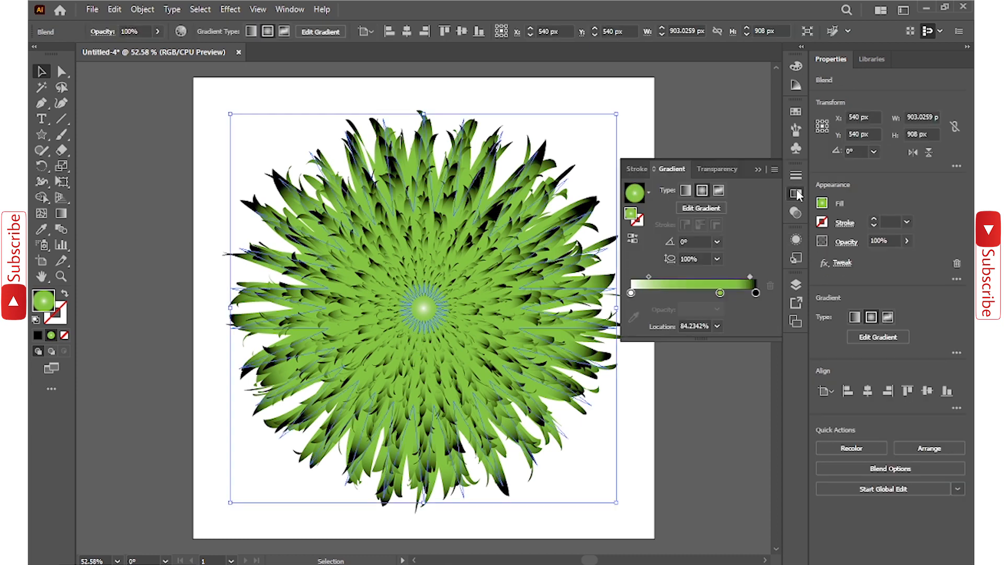
left_click_drag(756, 292, 754, 294)
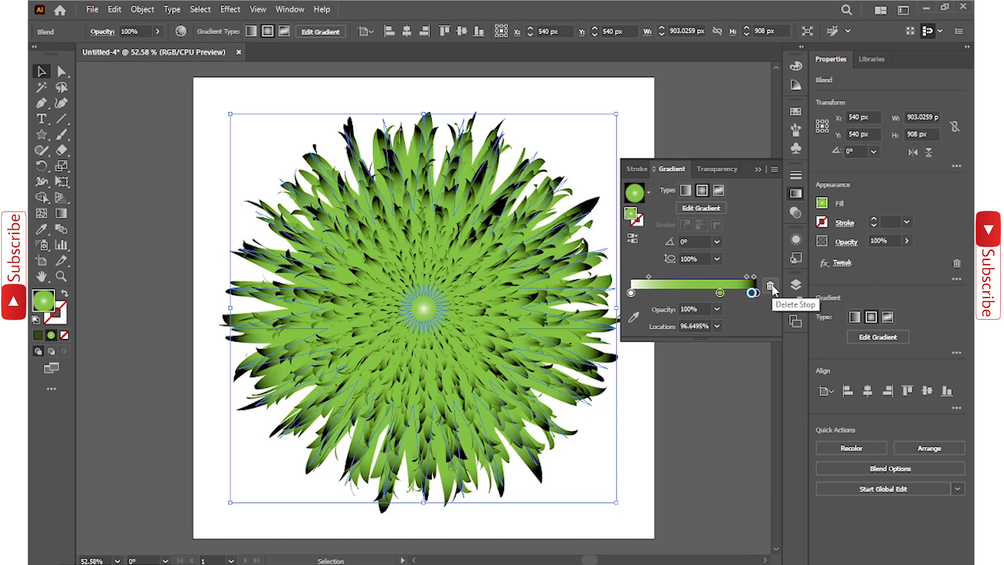
left_click(770, 286)
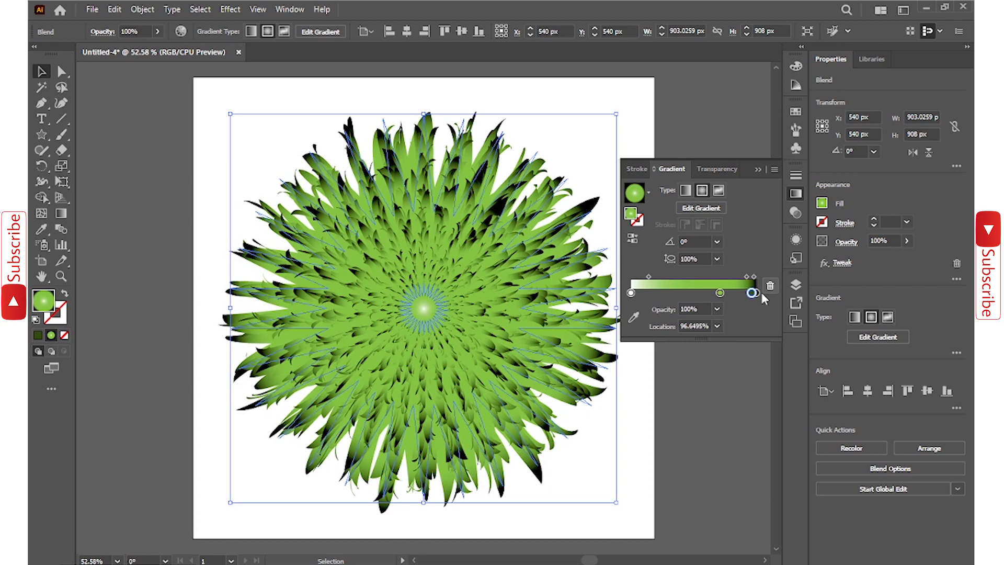
left_click(755, 293)
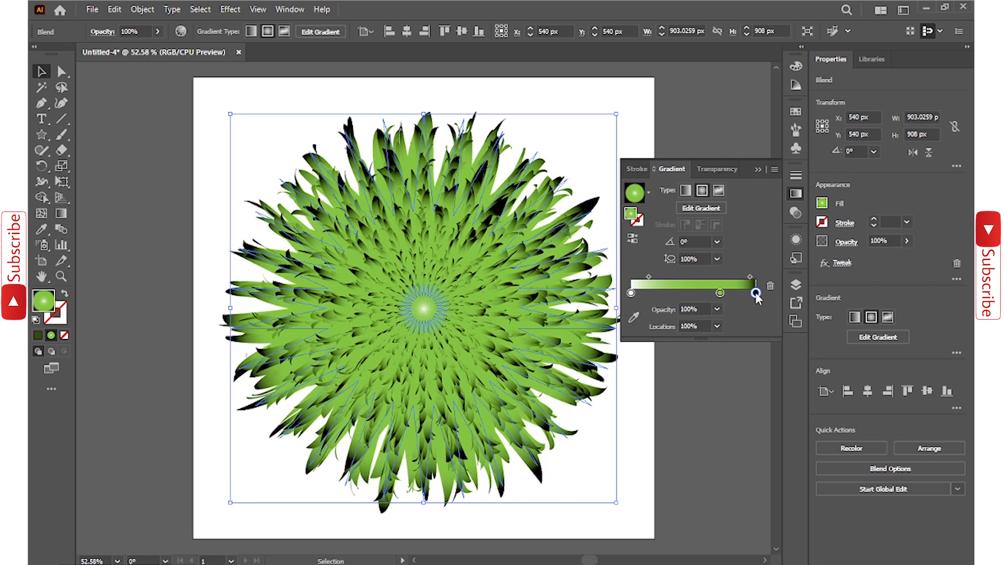
double_click(755, 293)
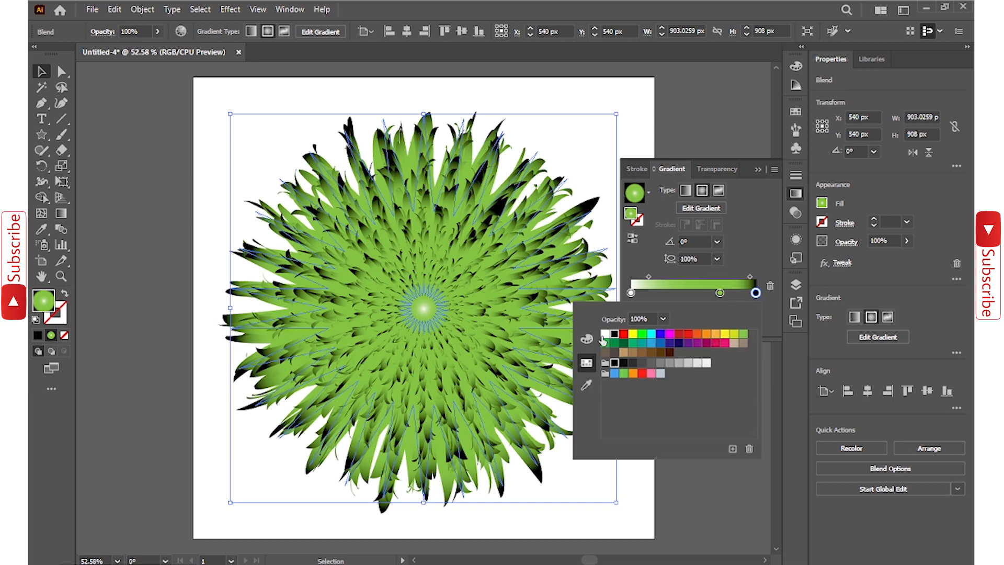
left_click(605, 335)
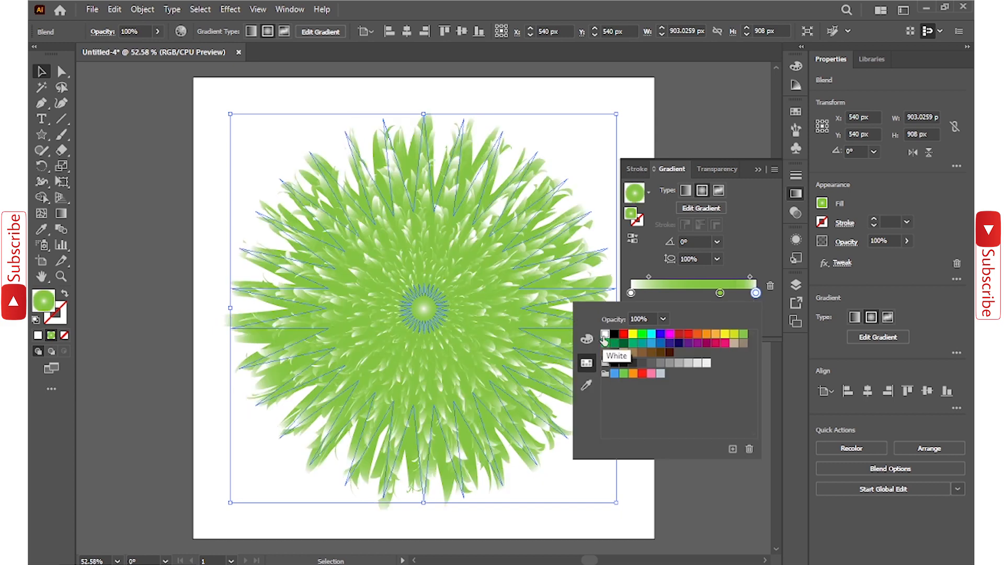
left_click(688, 334)
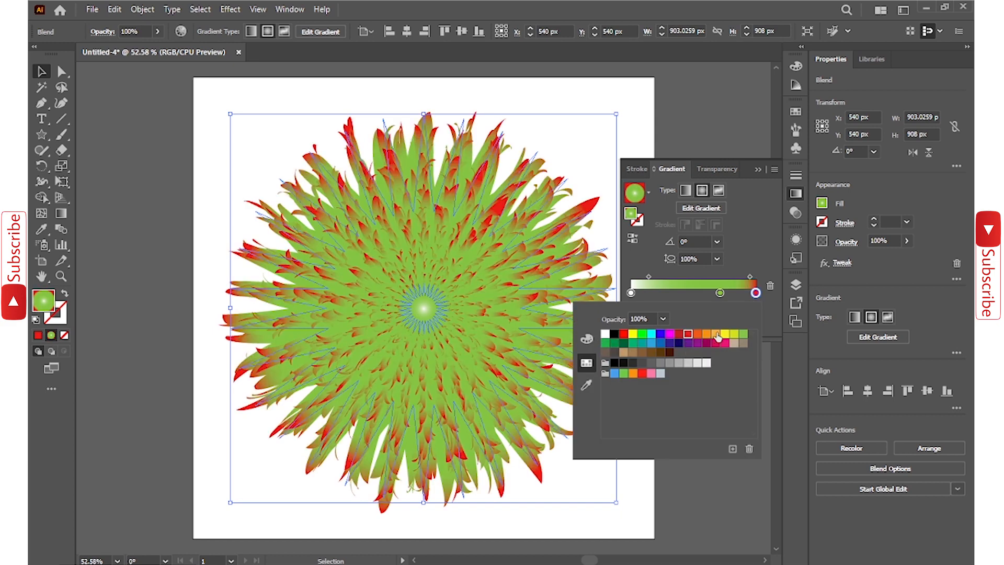
left_click(726, 335)
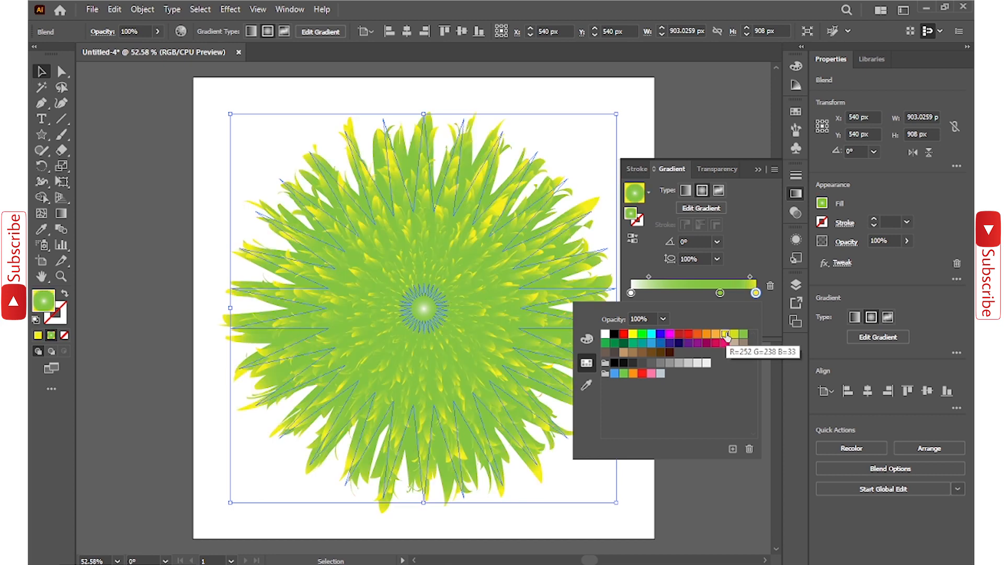
Step: Recolour the green middle gradient stop to dark blue and delete the extra stop added at about 56%
left_click(720, 294)
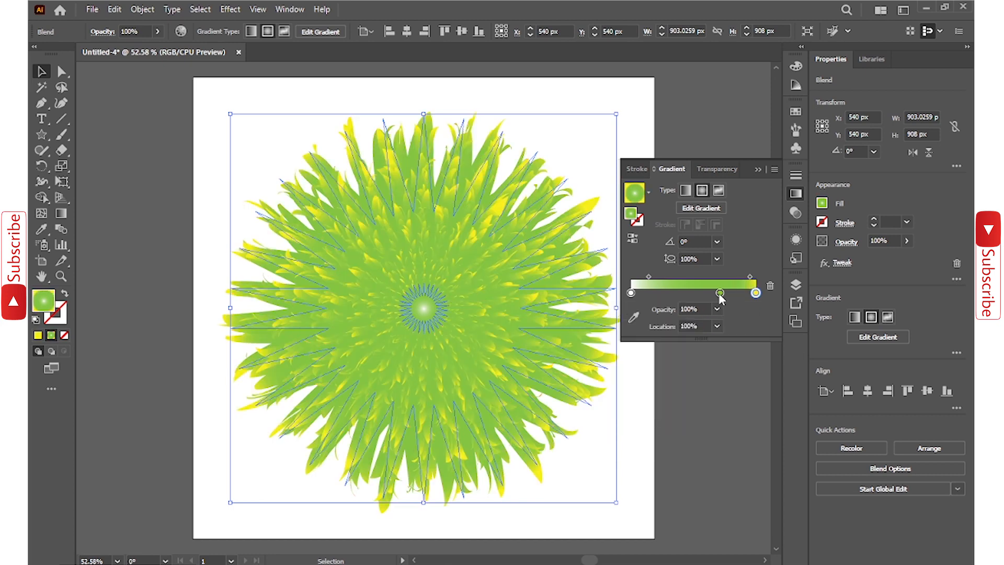
double_click(720, 294)
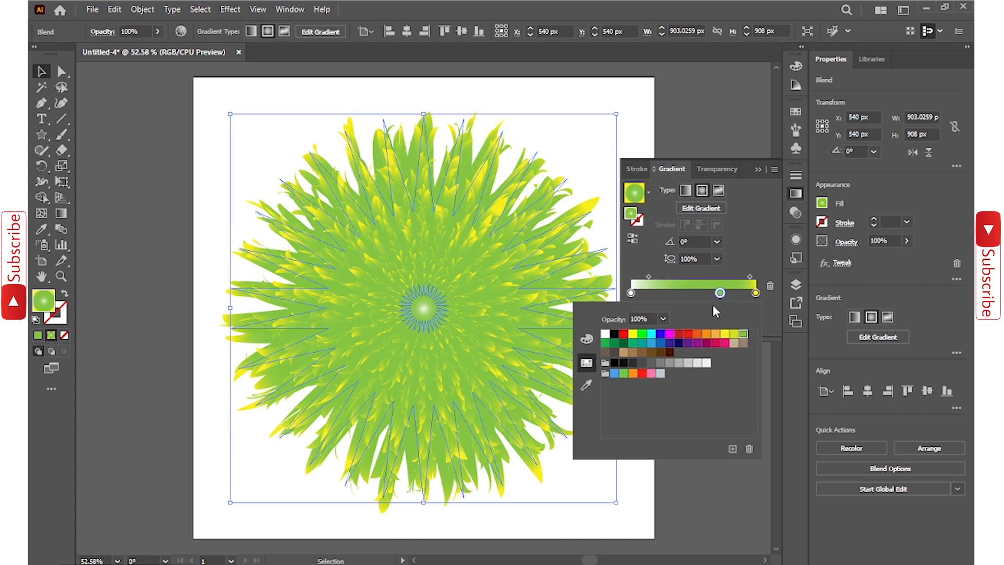
left_click(687, 335)
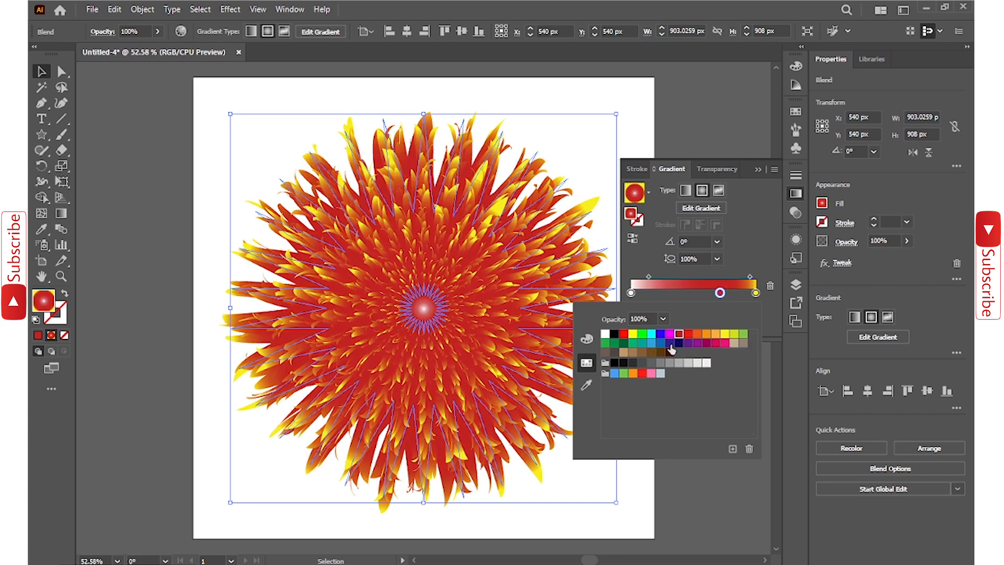
left_click(670, 343)
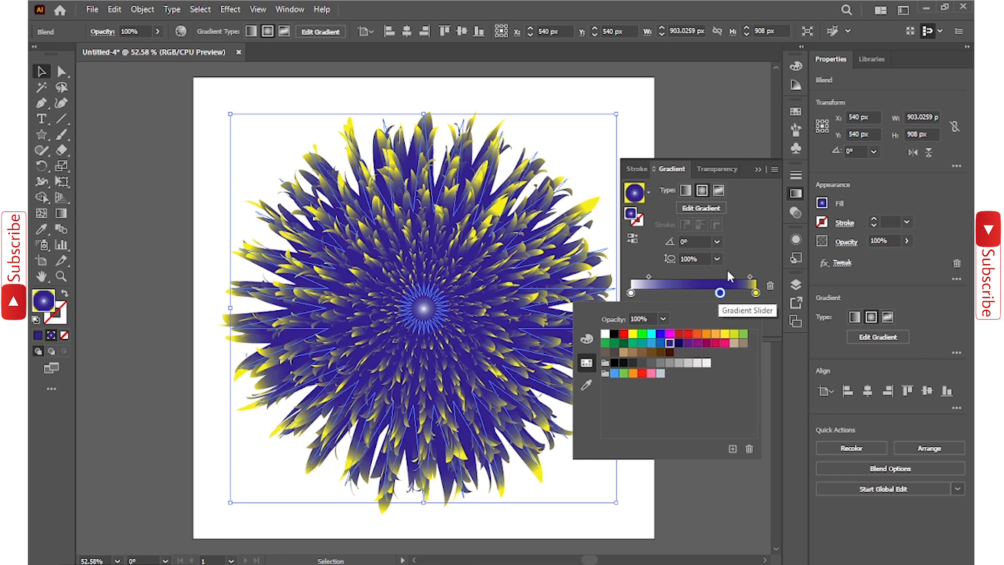
left_click(741, 242)
left_click(700, 296)
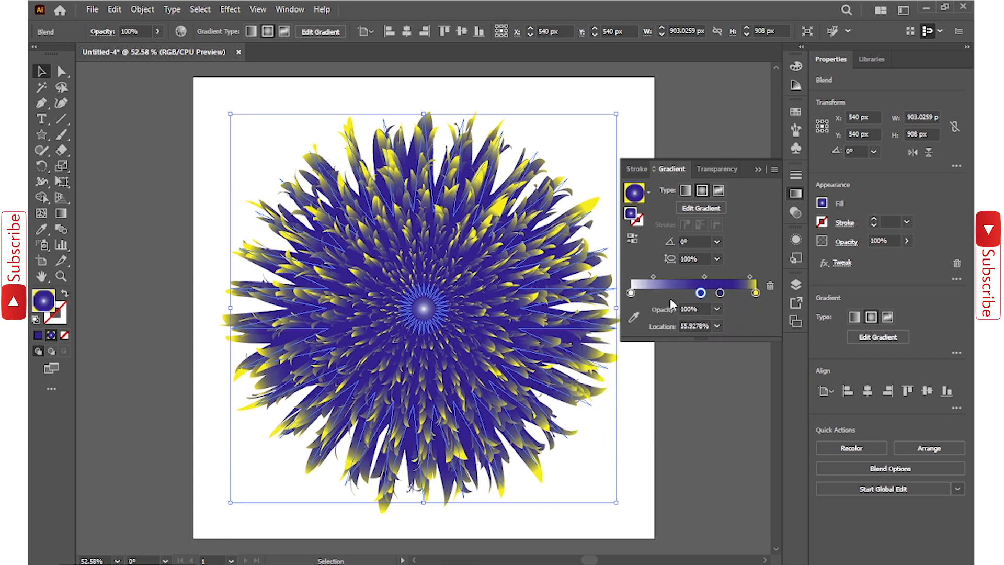
left_click(770, 286)
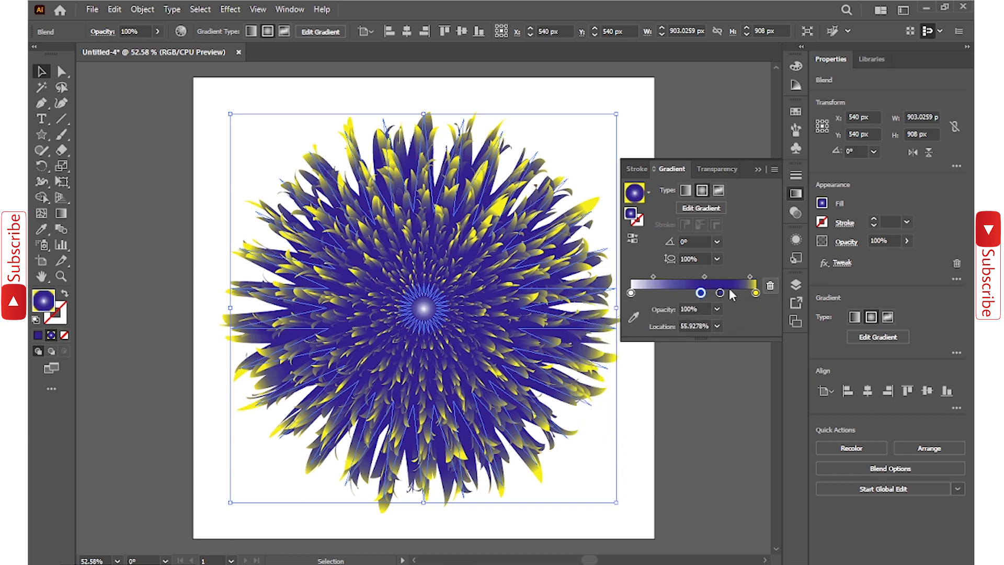
Step: Try two brown swatches on the gradient's starting stop and set it back to white
left_click(631, 294)
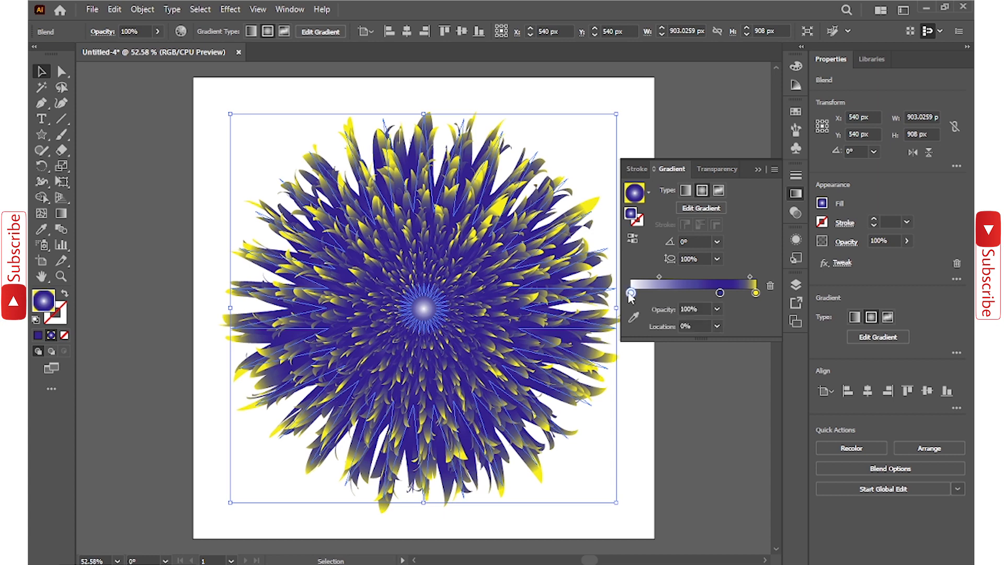
double_click(631, 293)
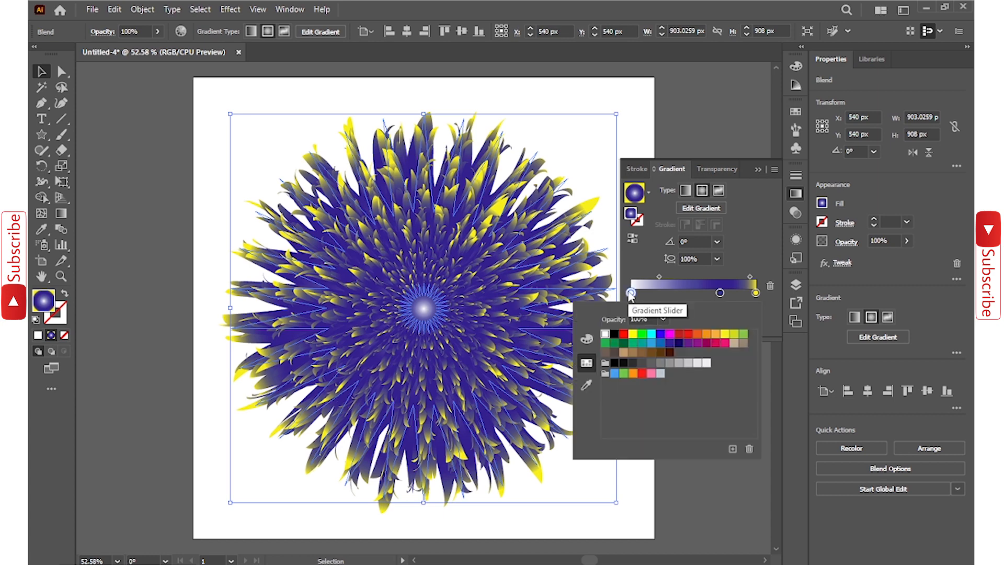
left_click(648, 353)
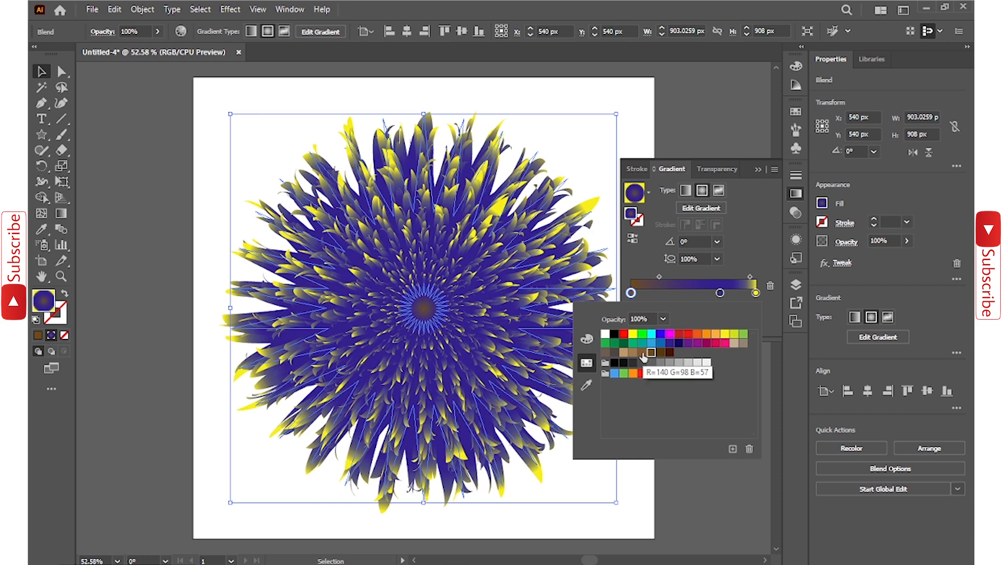
left_click(643, 355)
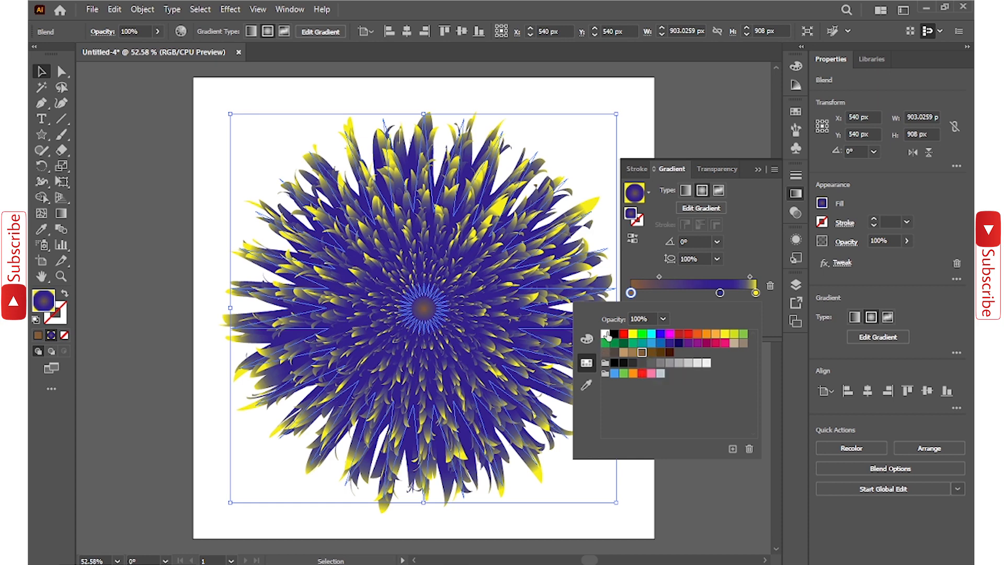
left_click(607, 335)
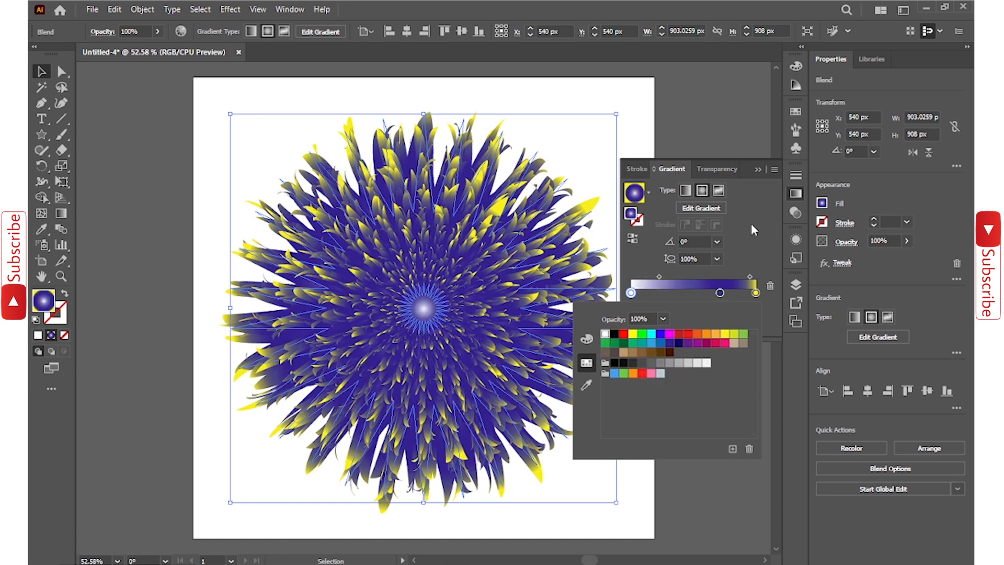
Step: Deselect the flower artwork and fit the whole artboard in the window
left_click(764, 169)
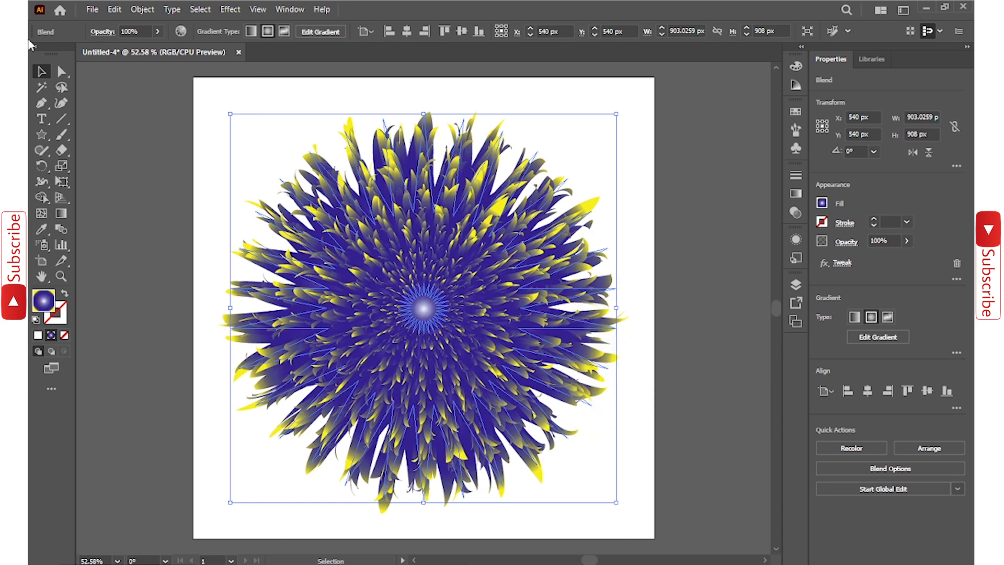
left_click(183, 143)
key("ctrl+0")
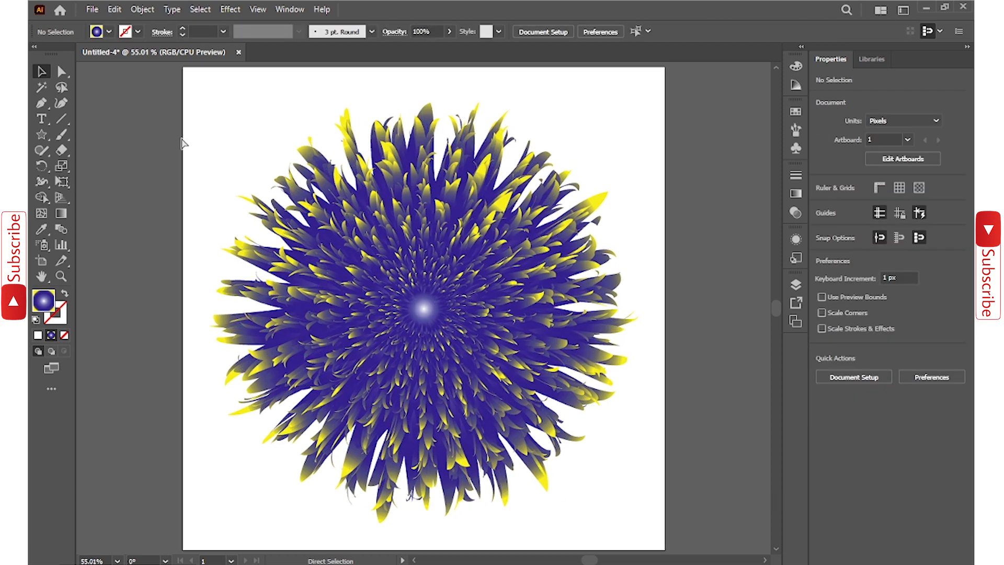